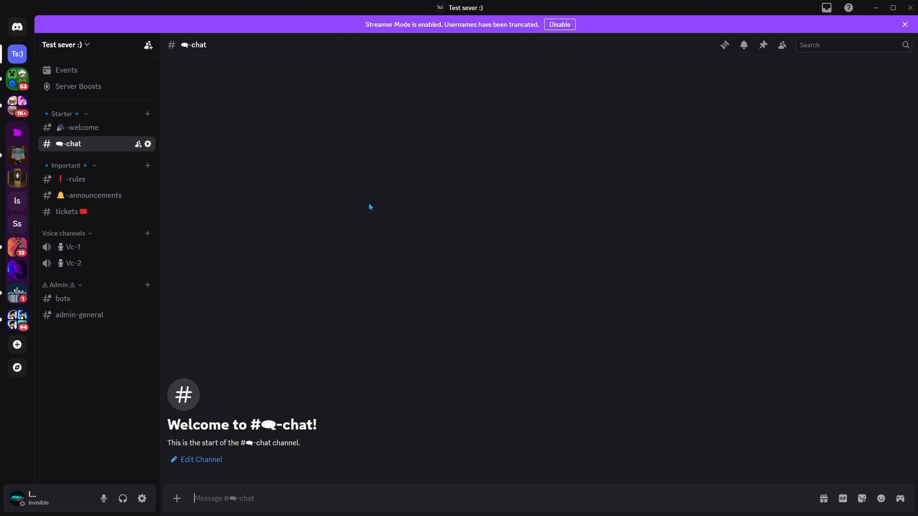
click(86, 179)
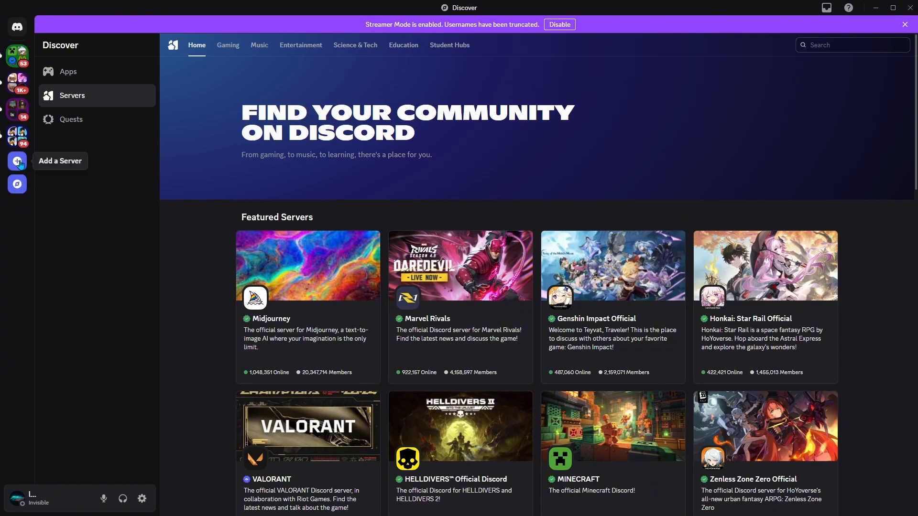
Start creating a new server from scratch, intended for a club or community
click(17, 161)
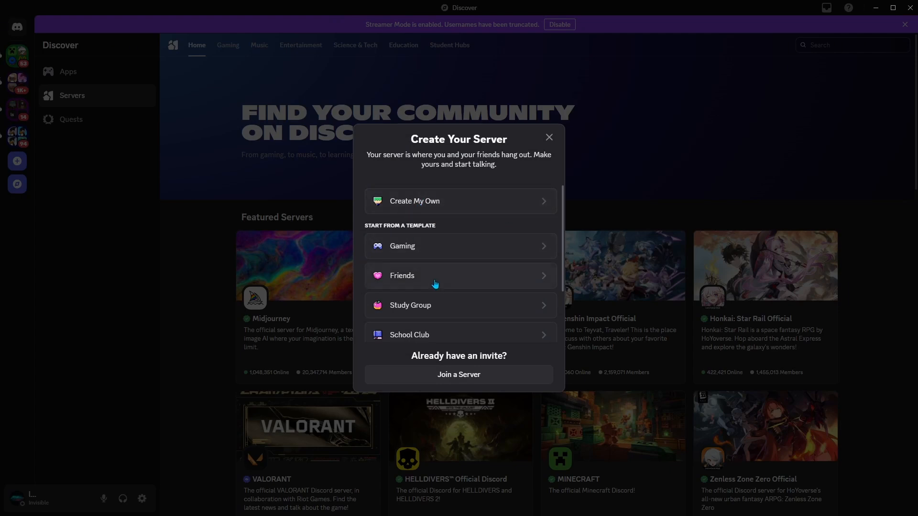
click(488, 196)
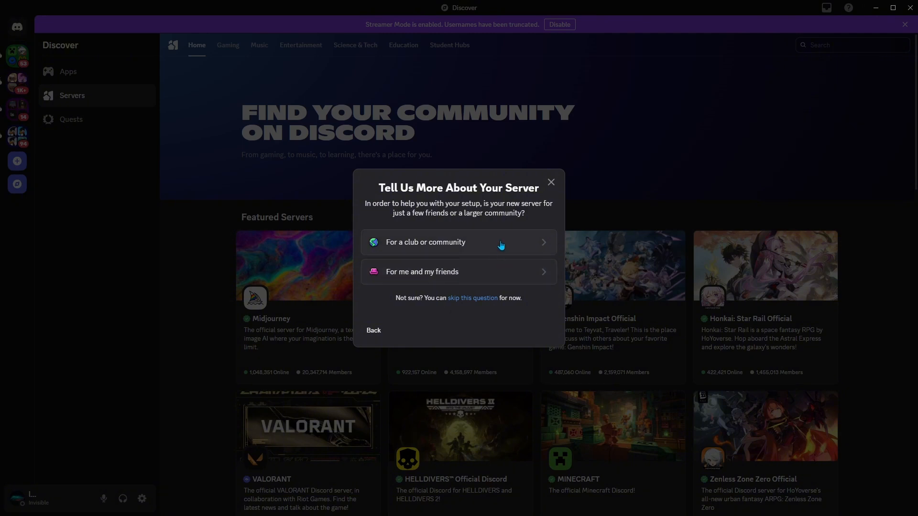
click(460, 244)
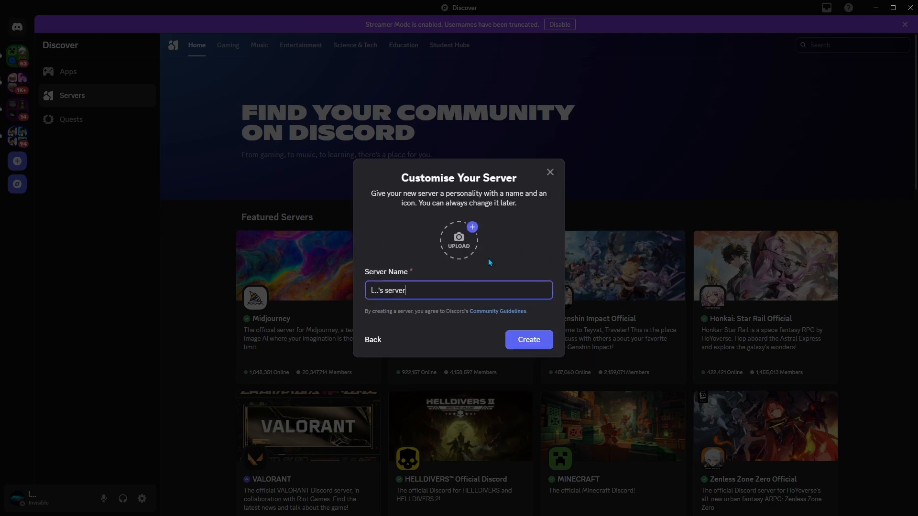
Name the new server "Test sever :)", create it, and dismiss the badge pack promotion
key(BackSpace)
key(BackSpace)
key(BackSpace)
key(BackSpace)
key(BackSpace)
key(BackSpace)
key(BackSpace)
key(BackSpace)
key(BackSpace)
key(BackSpace)
key(BackSpace)
key(BackSpace)
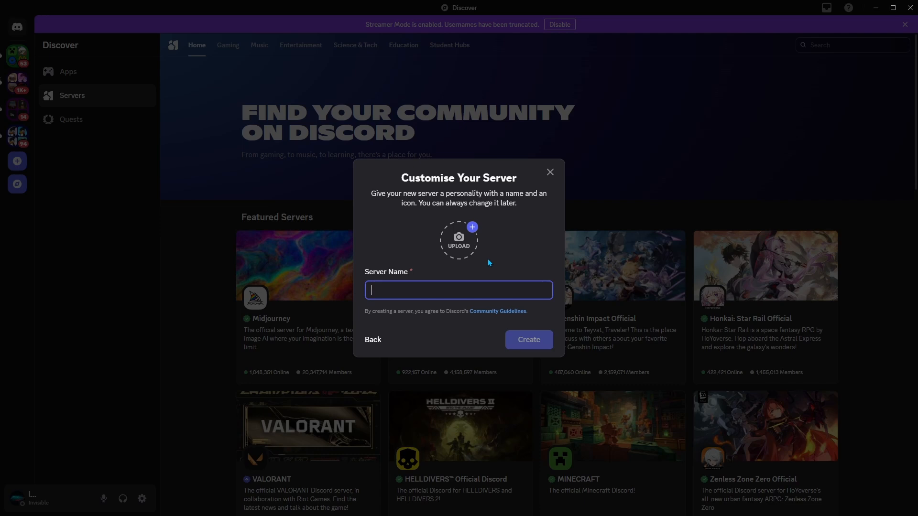
text(Te)
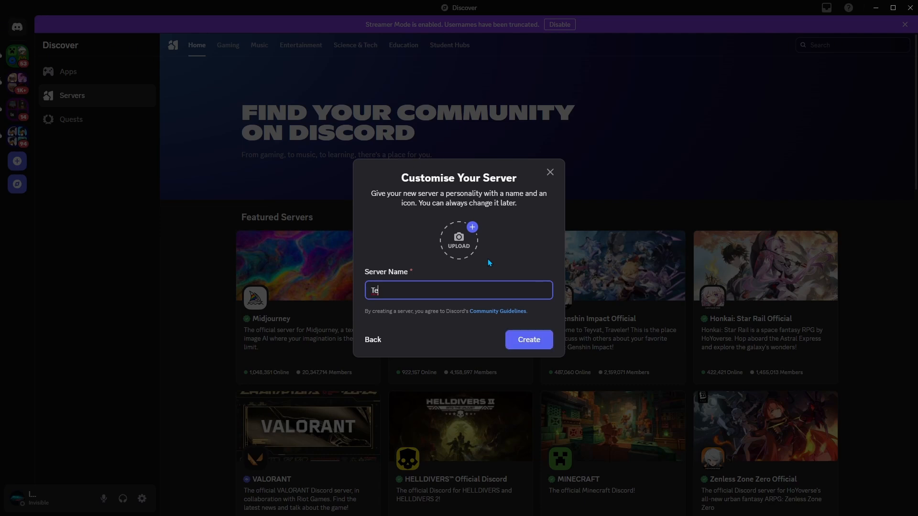
text(st sever :))
click(524, 340)
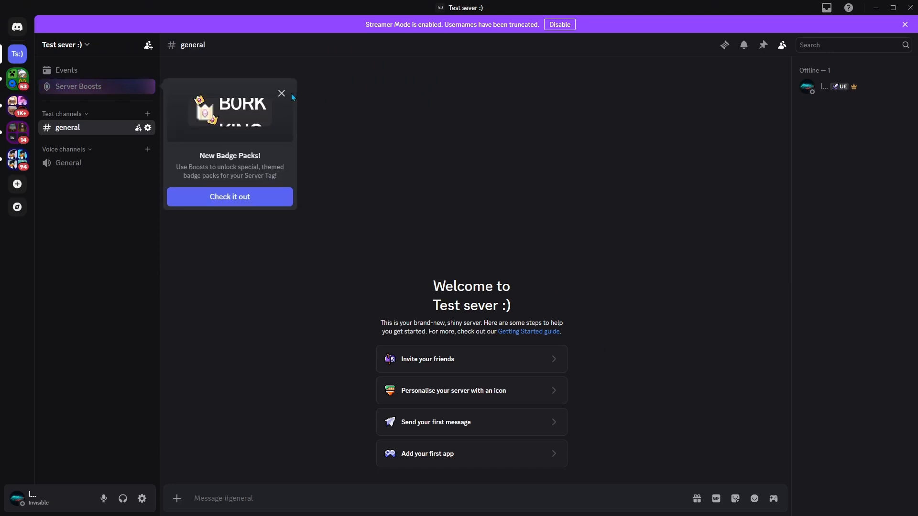
click(281, 94)
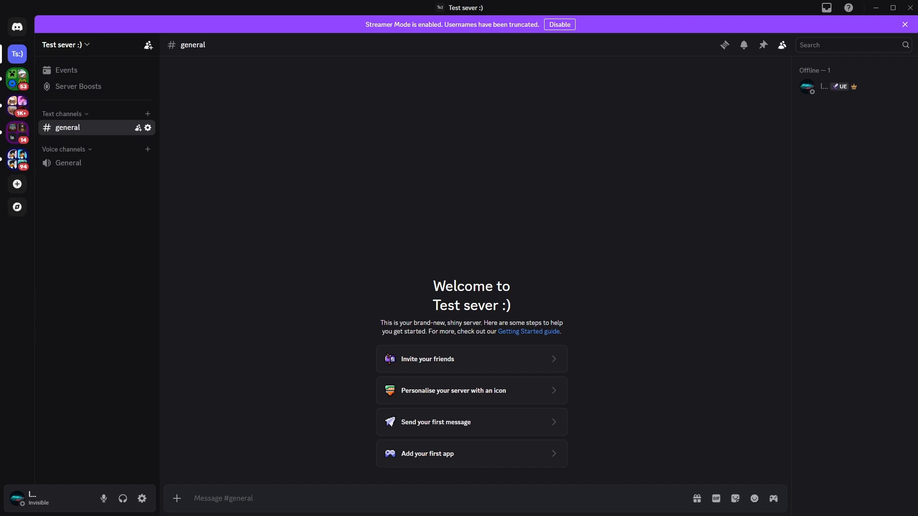
Add Rocket League to the games in the server profile settings and save the change
click(85, 46)
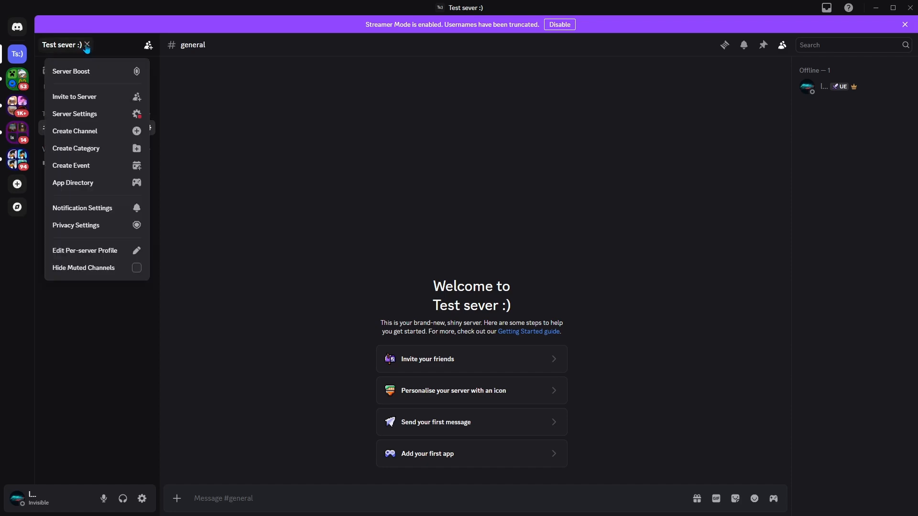
click(114, 115)
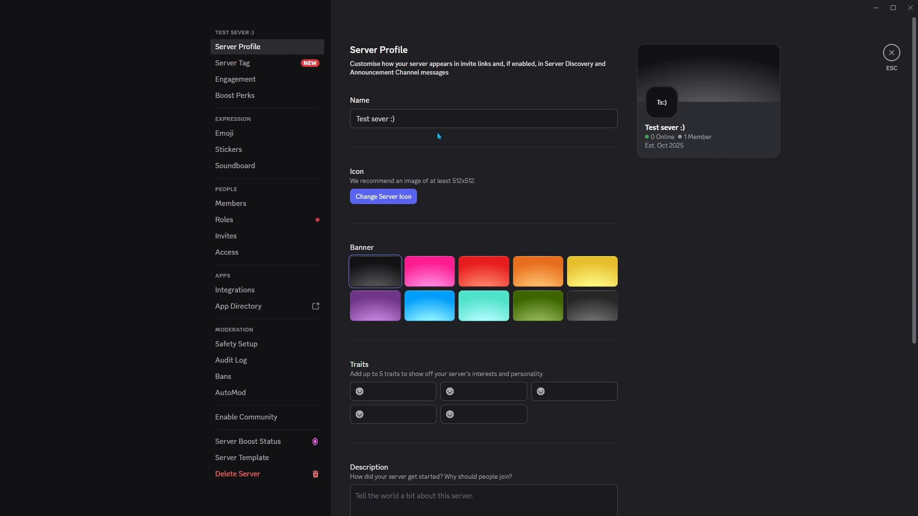
scroll(394, 128, down, 4)
scroll(394, 127, down, 2)
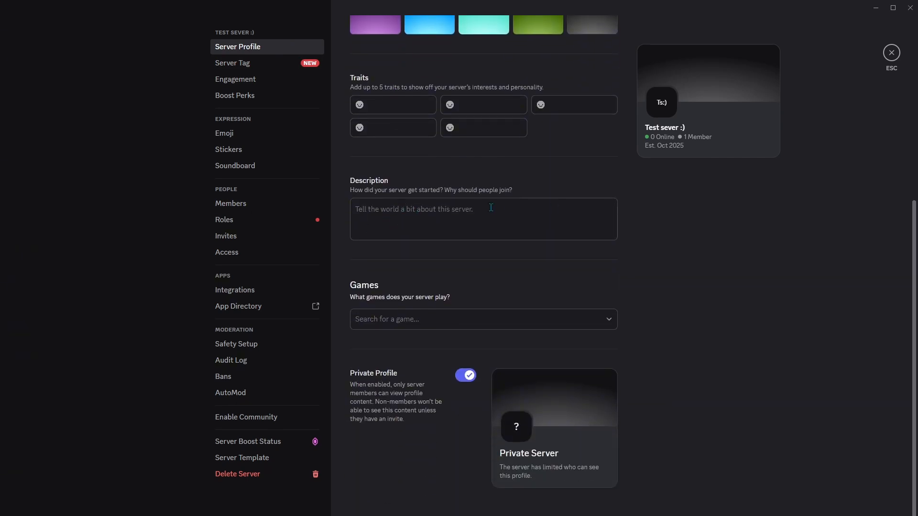
scroll(491, 208, down, 1)
click(411, 316)
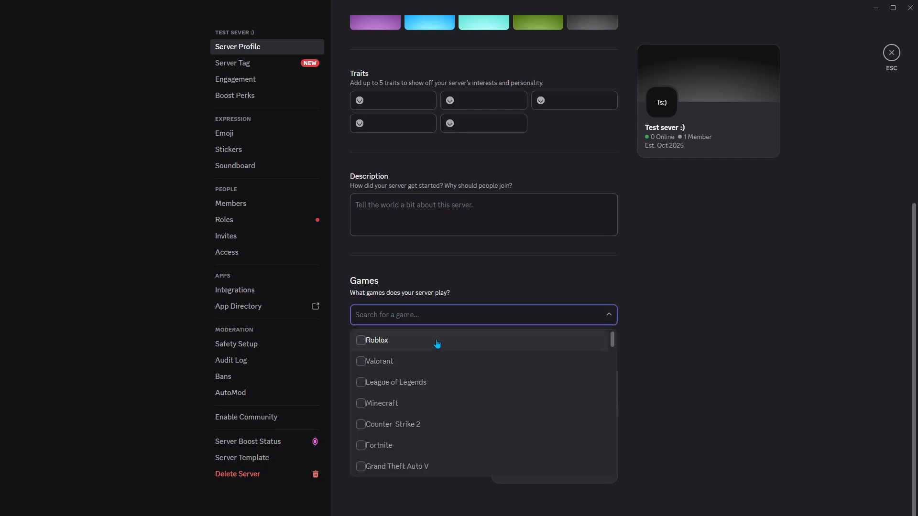
scroll(478, 424, down, 3)
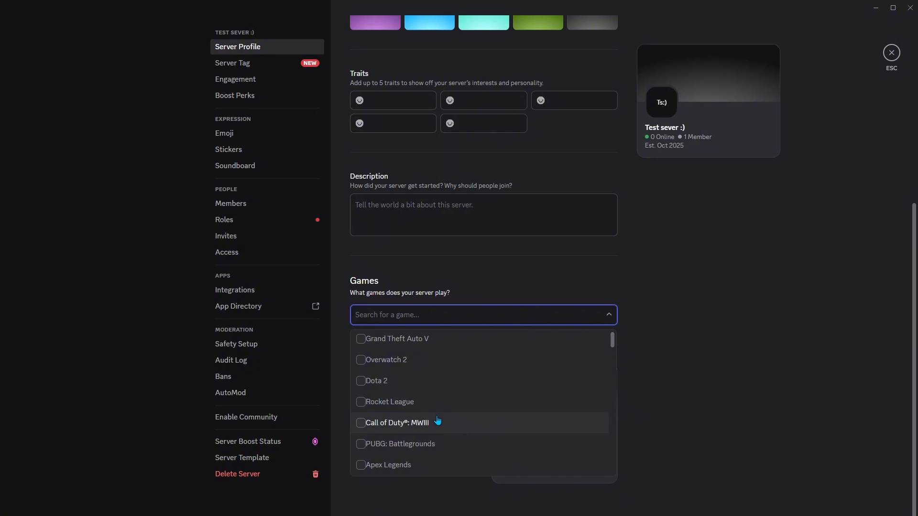
scroll(435, 408, down, 3)
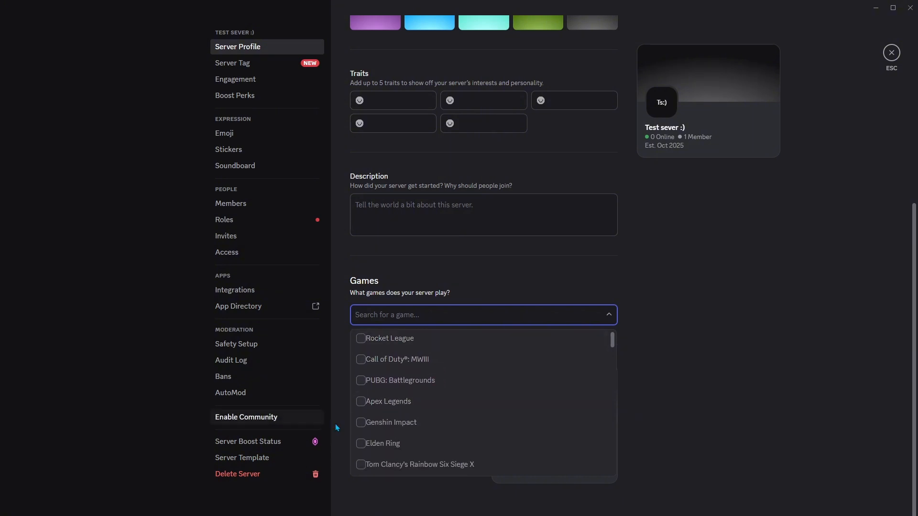
scroll(470, 428, up, 3)
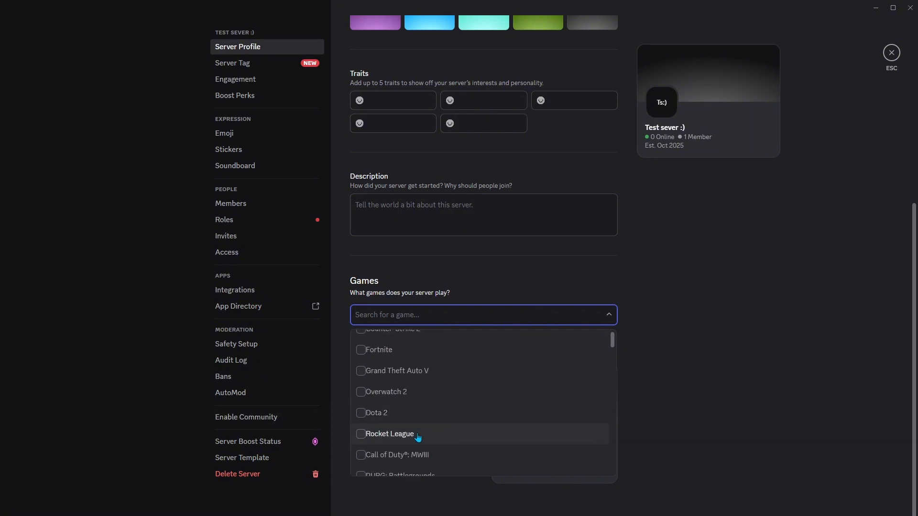
click(454, 421)
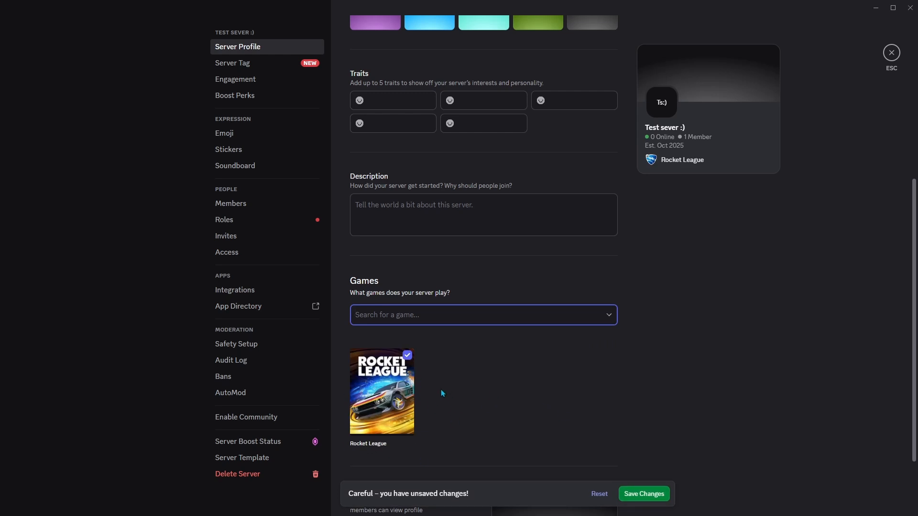
scroll(603, 396, down, 1)
scroll(604, 395, down, 3)
click(650, 495)
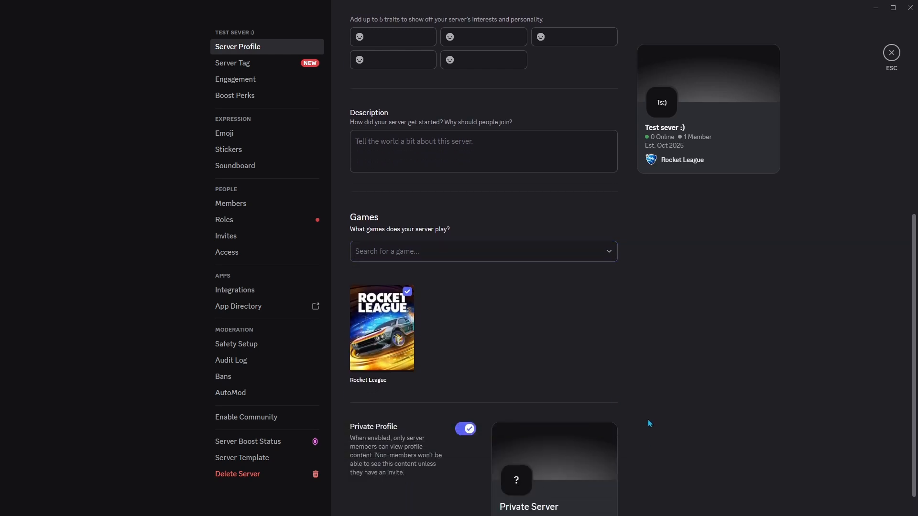
Try out the pink and purple banner colours on the server profile
scroll(614, 331, up, 4)
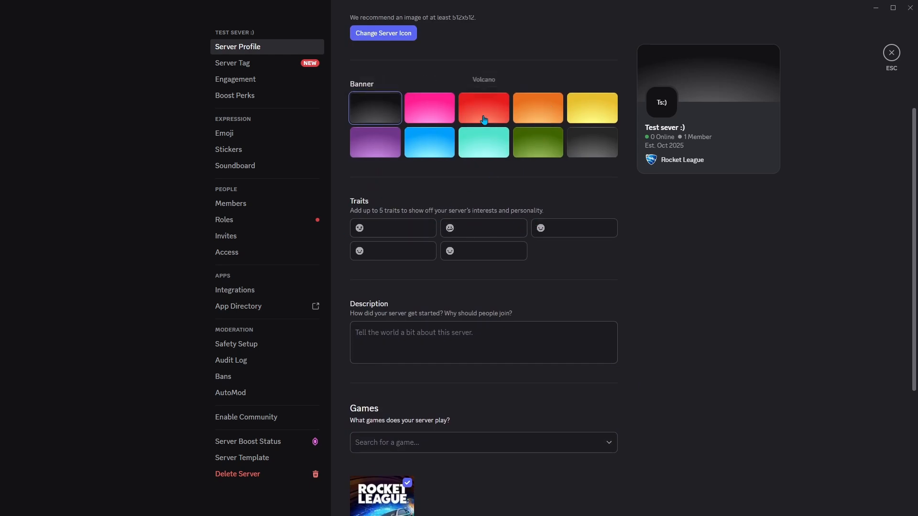
scroll(430, 144, up, 1)
click(431, 152)
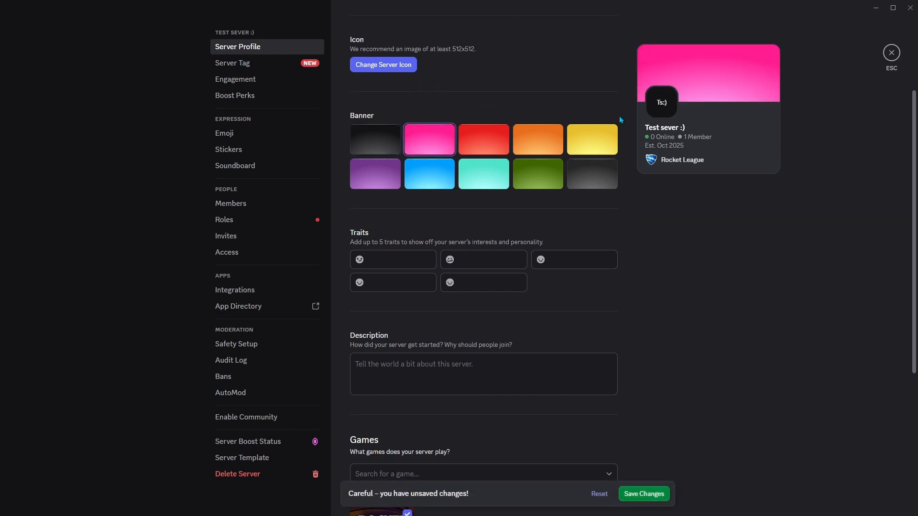
click(377, 142)
click(376, 173)
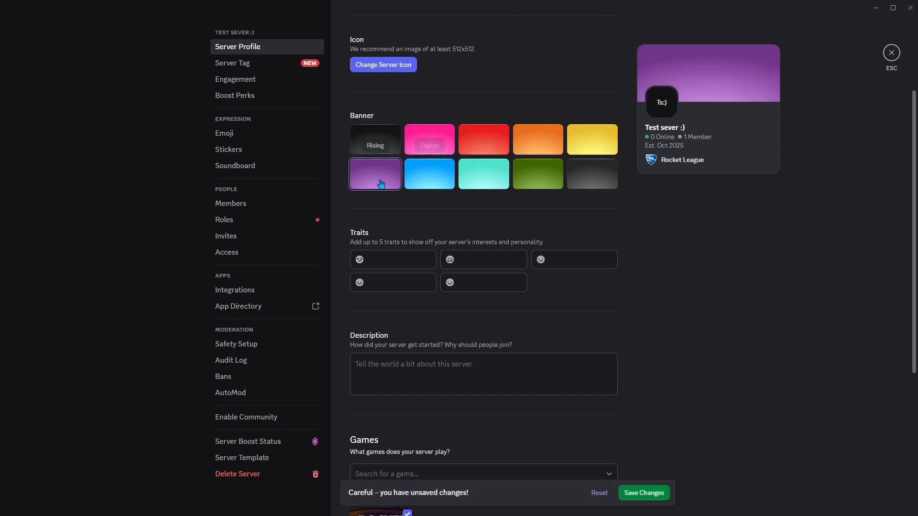
Set the server banner to the dark grey gradient in the second row, save the change and leave the server settings
click(599, 176)
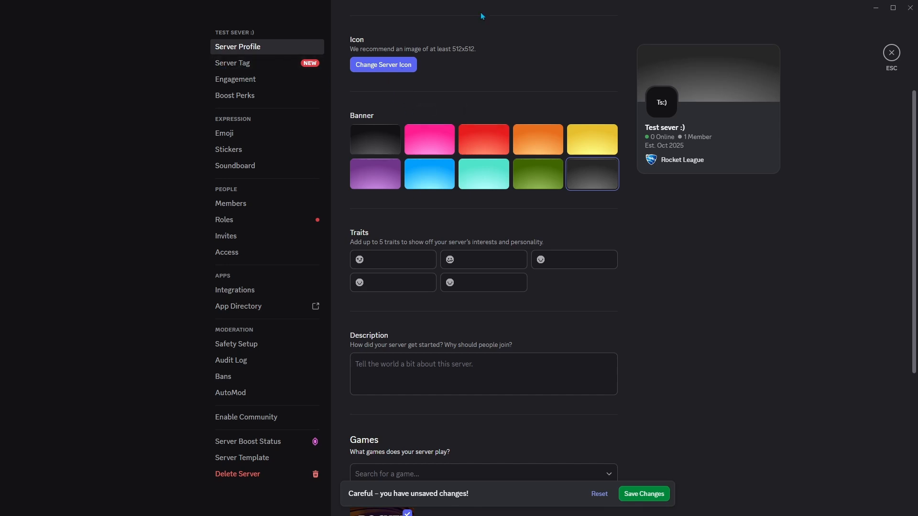
scroll(402, 96, up, 2)
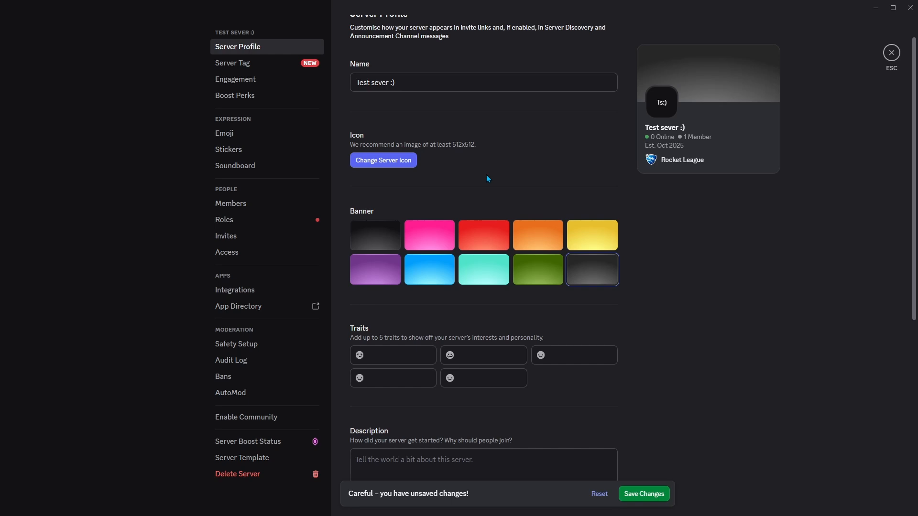
click(890, 54)
click(634, 497)
click(897, 56)
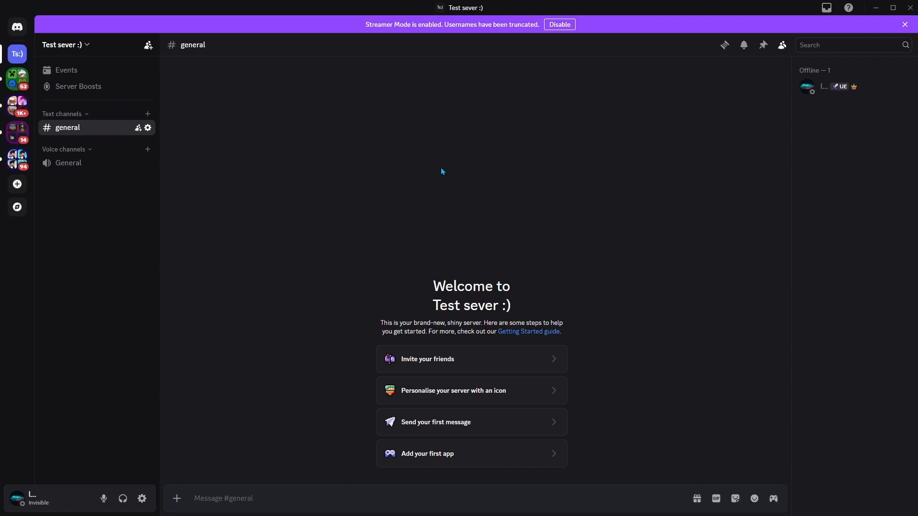
Edit the general text channel and change its name to "welcome"
right_click(97, 128)
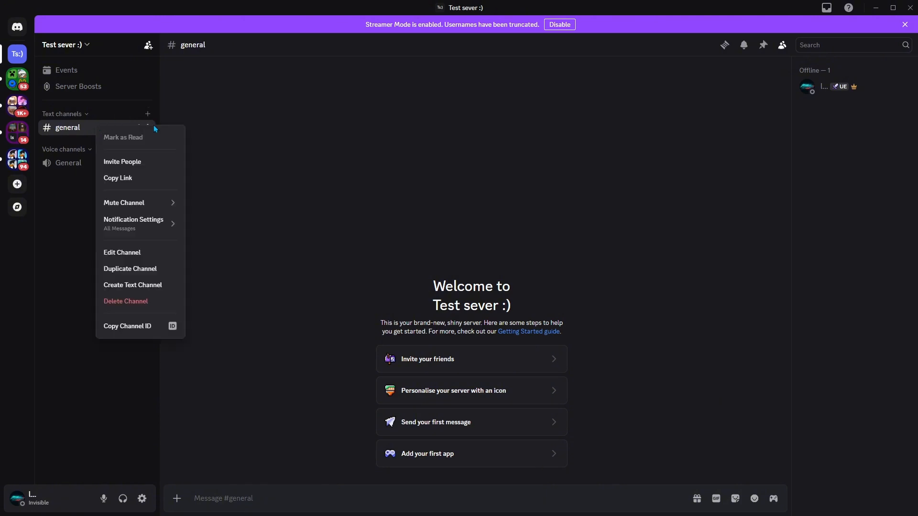
click(144, 253)
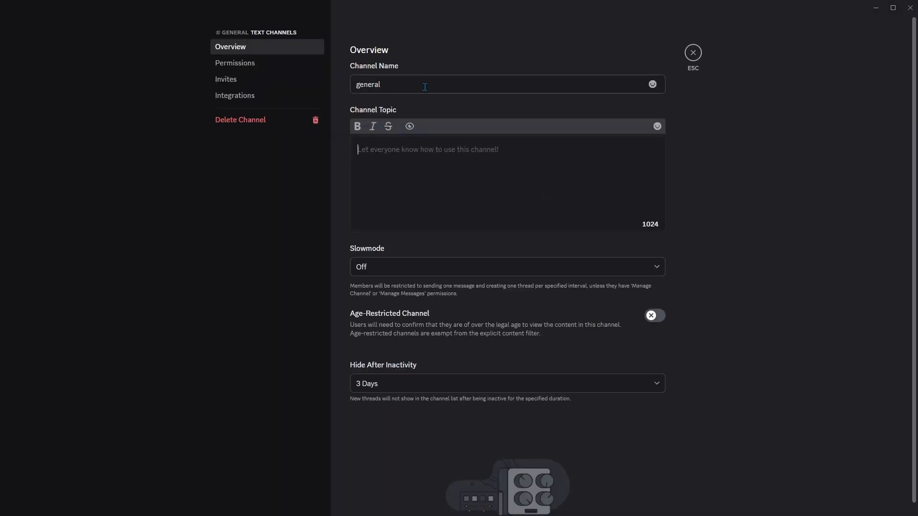
drag(424, 87, 295, 97)
key(BackSpace)
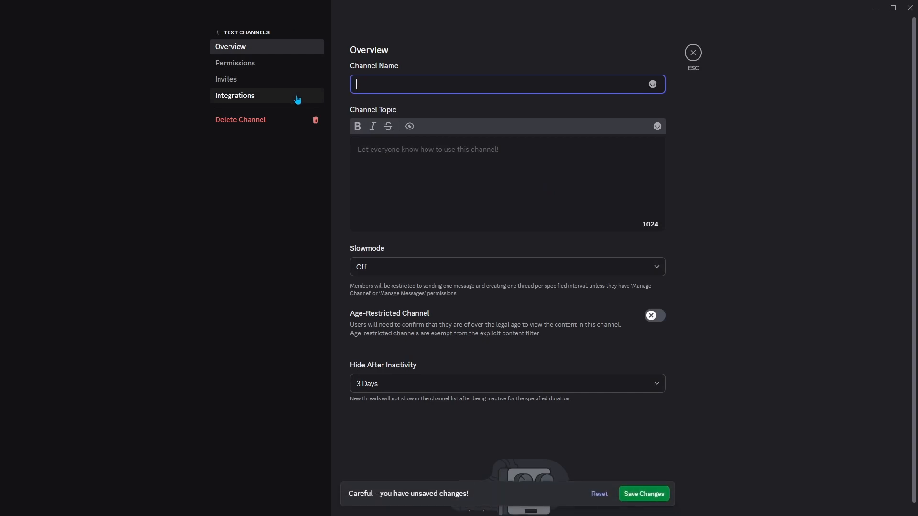
text(welcome)
right_click(403, 84)
click(365, 106)
right_click(399, 82)
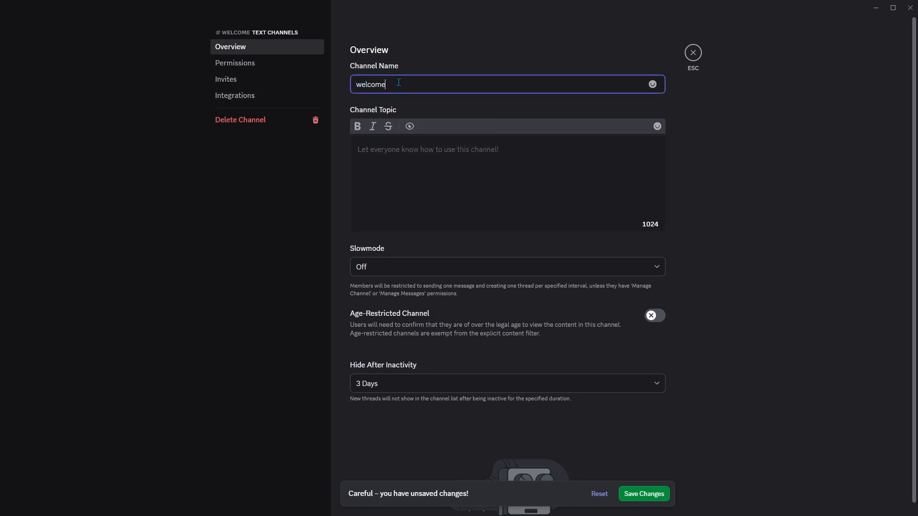
click(356, 129)
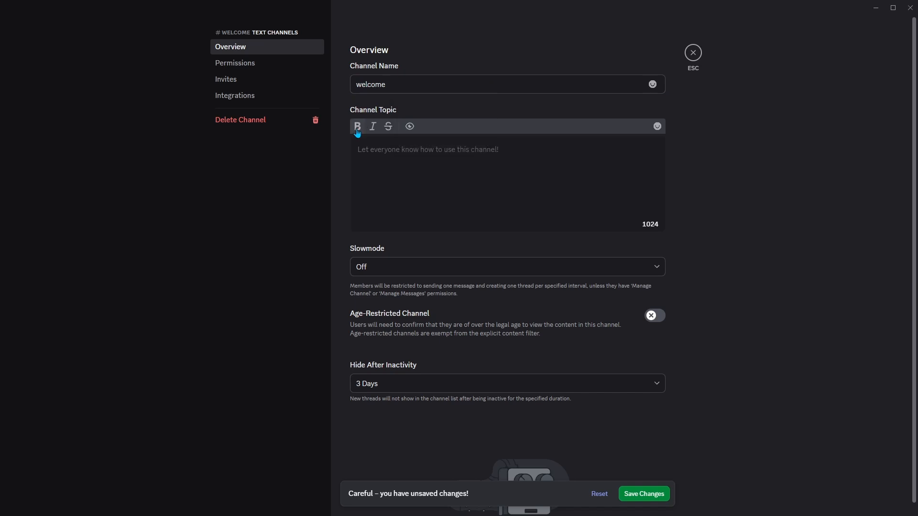
click(393, 132)
click(385, 149)
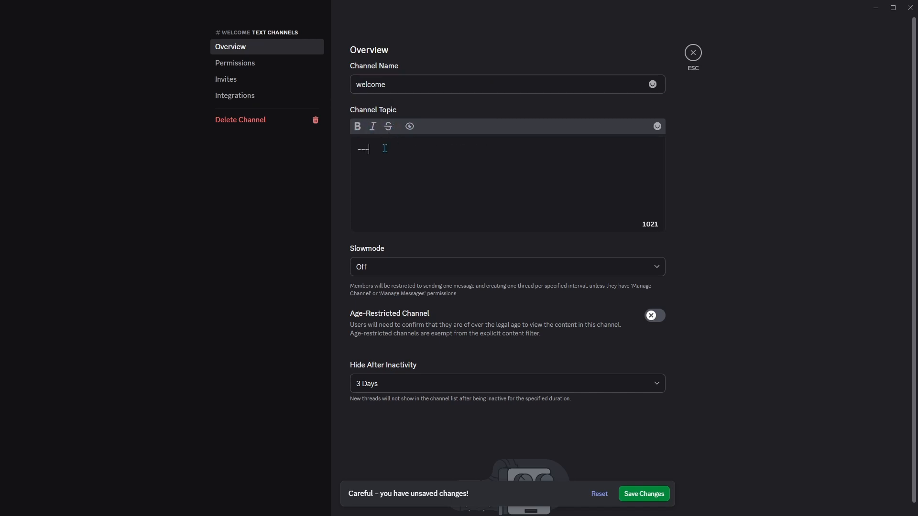
key(BackSpace)
key(BackSpace)
key(BackSpace)
key(BackSpace)
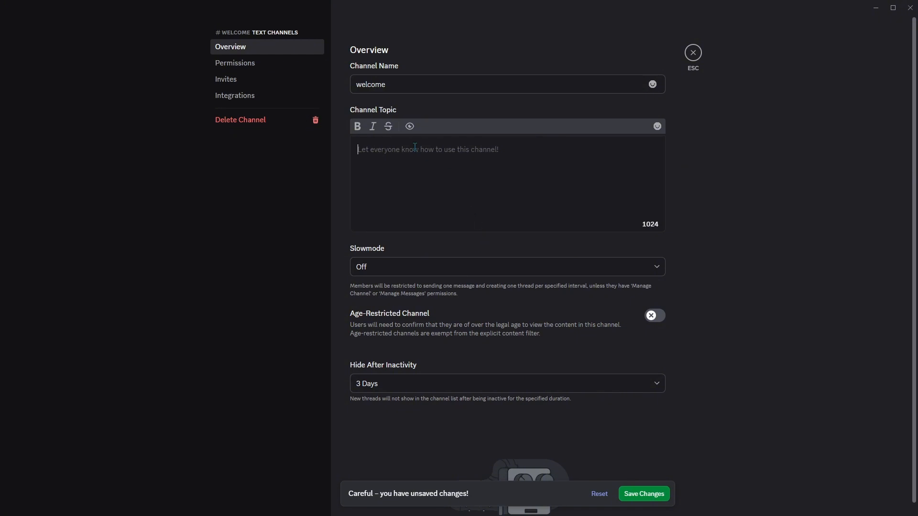
Search the emoji picker for "par" and add the party popper emoji after "welcome" in the channel name
scroll(433, 184, down, 1)
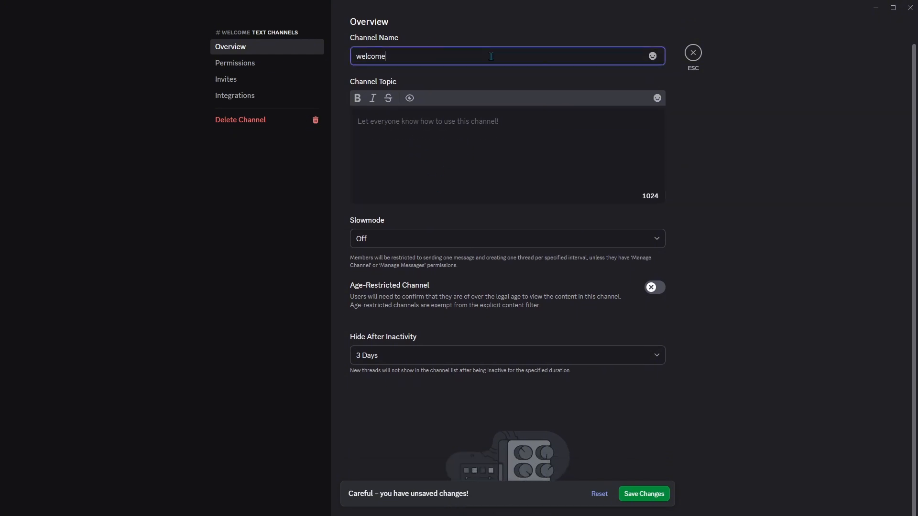
click(653, 58)
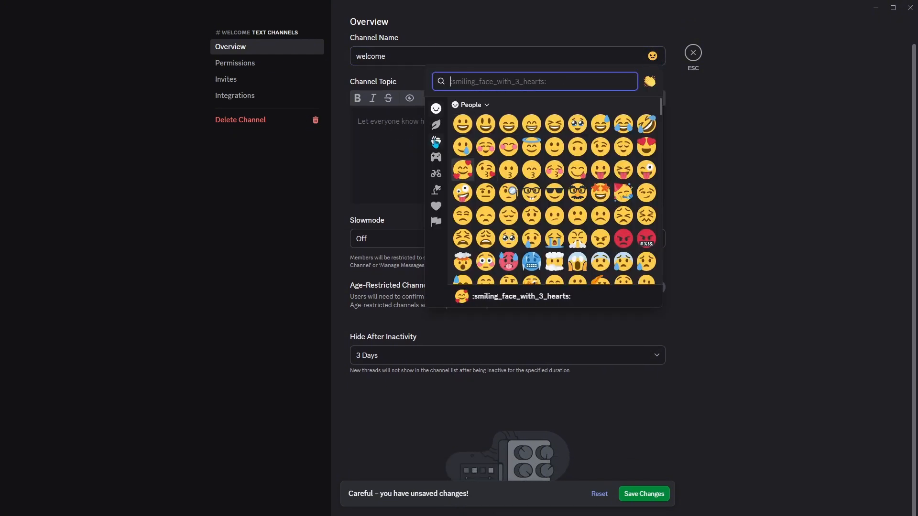
click(437, 125)
click(436, 143)
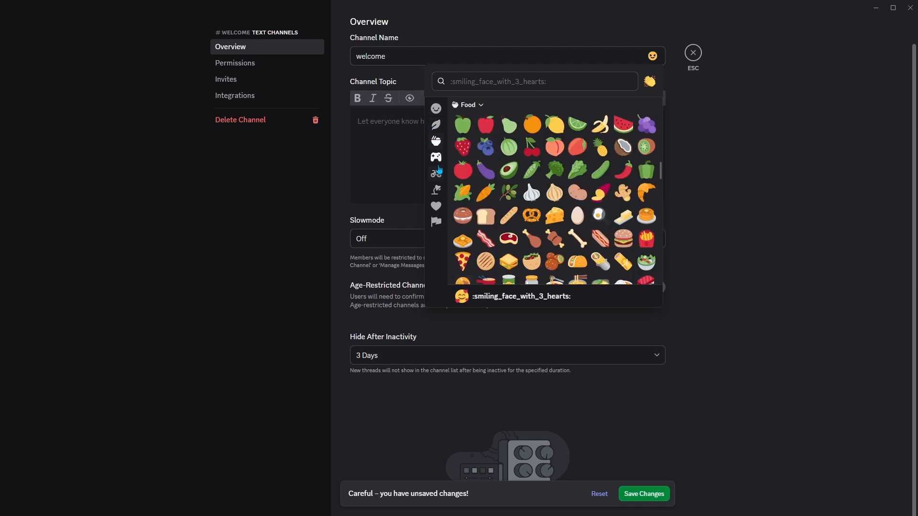
click(436, 109)
click(463, 82)
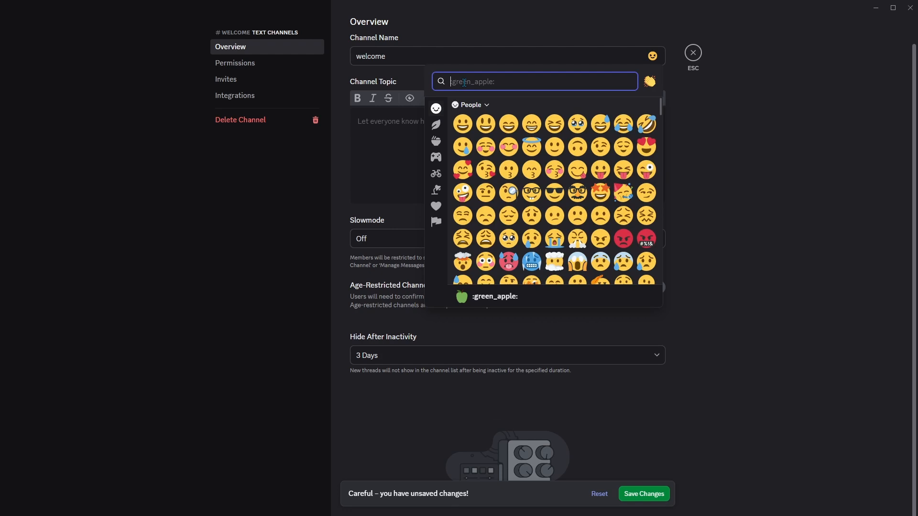
text(par)
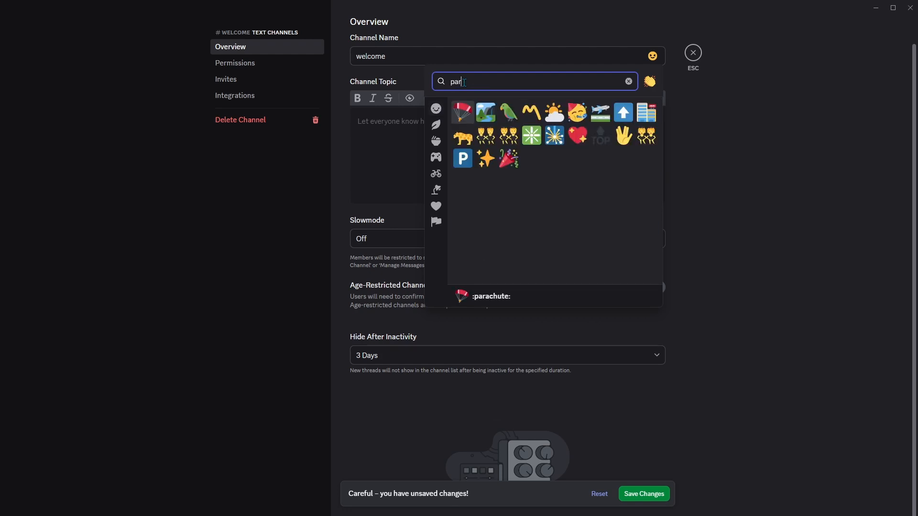
click(508, 158)
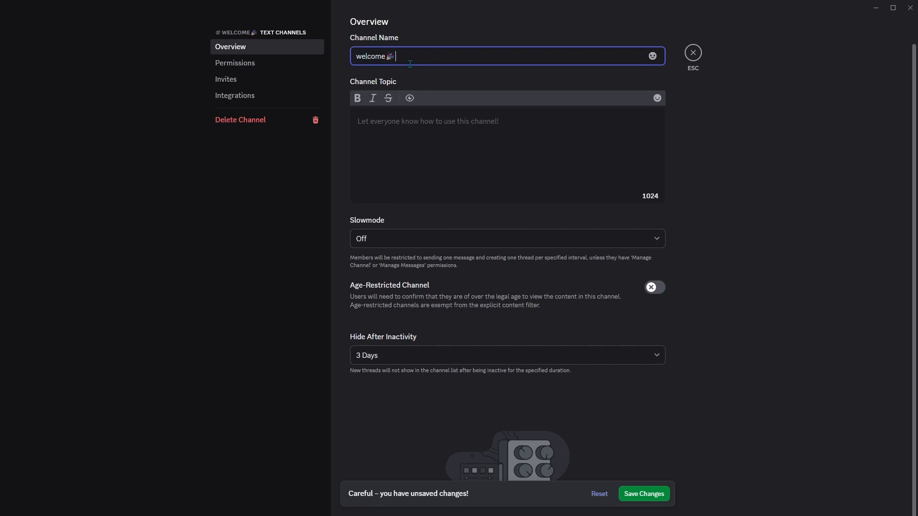
Move the party popper emoji to the front so the channel name reads "🎉-welcome", save the change and leave the channel settings
key(shift+Left)
key(ctrl+c)
key(BackSpace)
click(357, 58)
key(ctrl+v)
key(BackSpace)
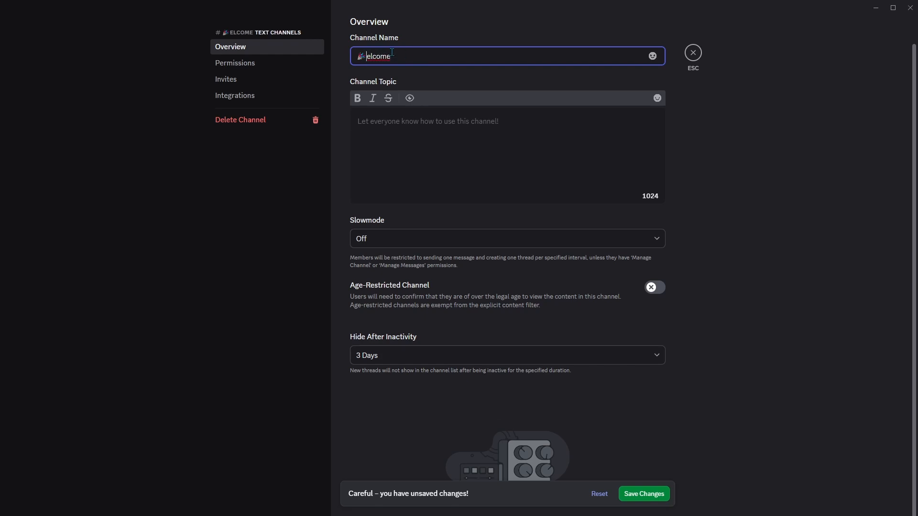
text(-w)
click(431, 63)
key(Escape)
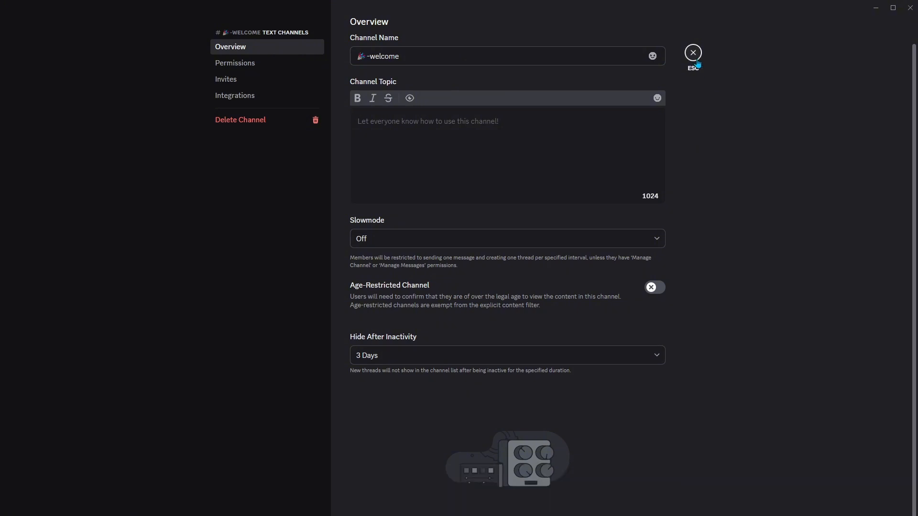
click(695, 55)
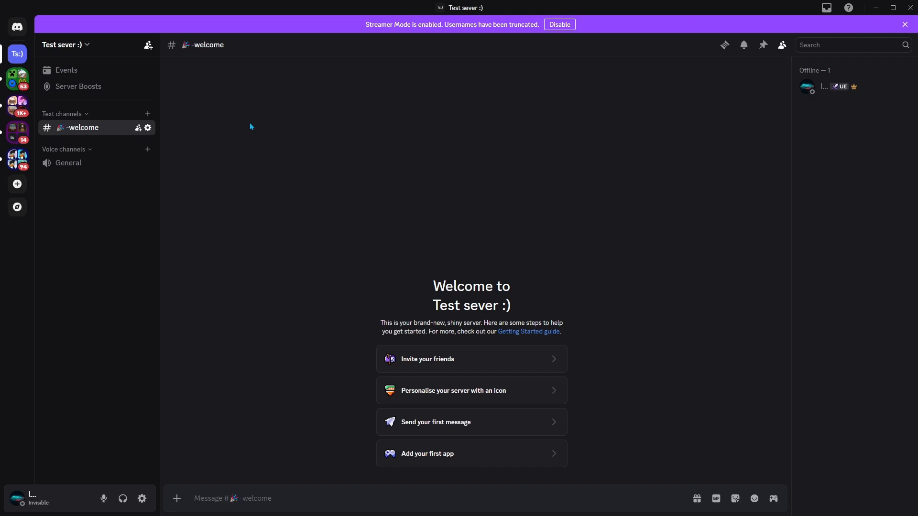
Create a text channel named "rules" followed by the red exclamation mark emoji in the Text channels category
click(148, 114)
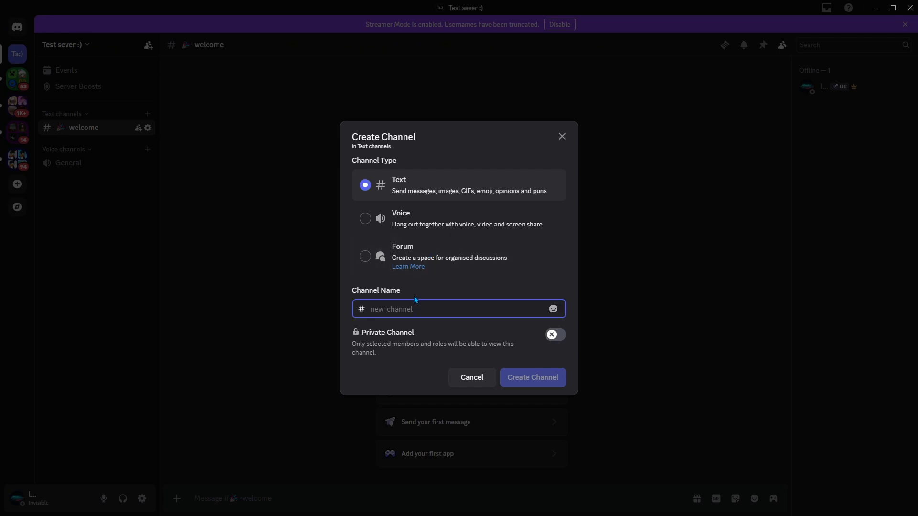
text(rules)
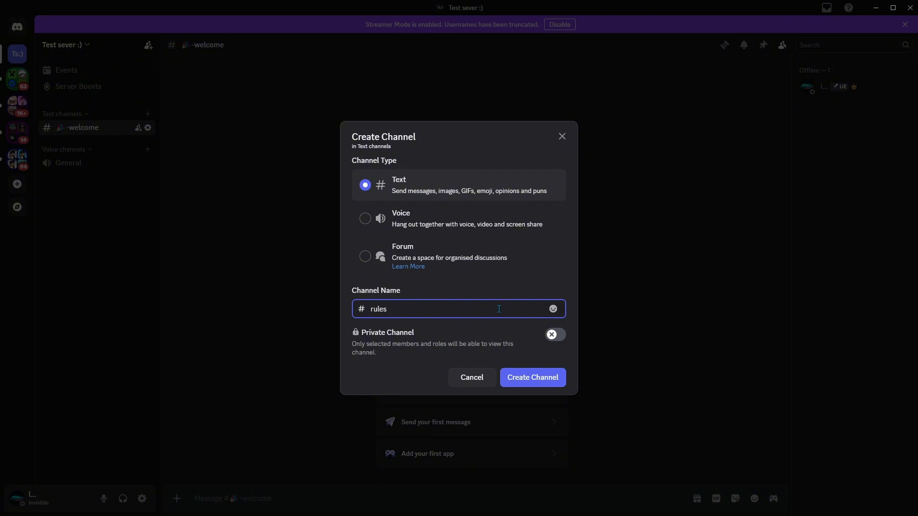
click(553, 309)
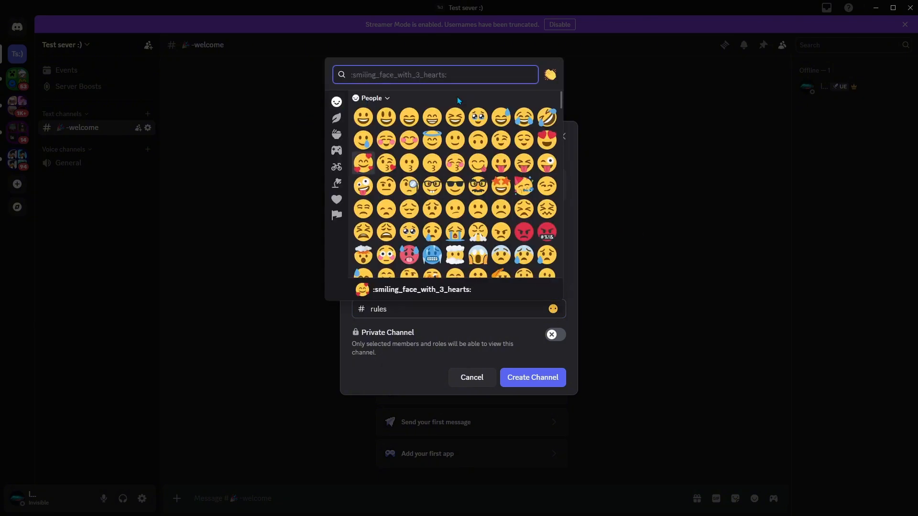
text(e)
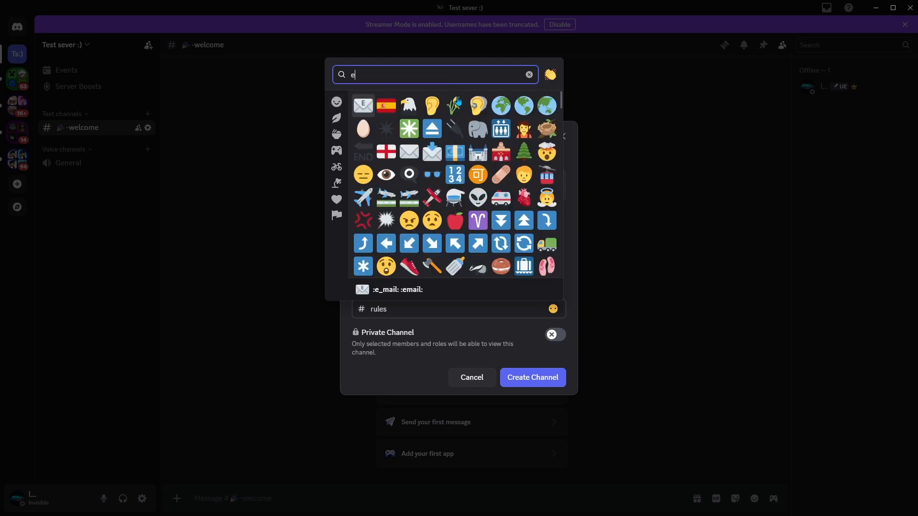
text(x)
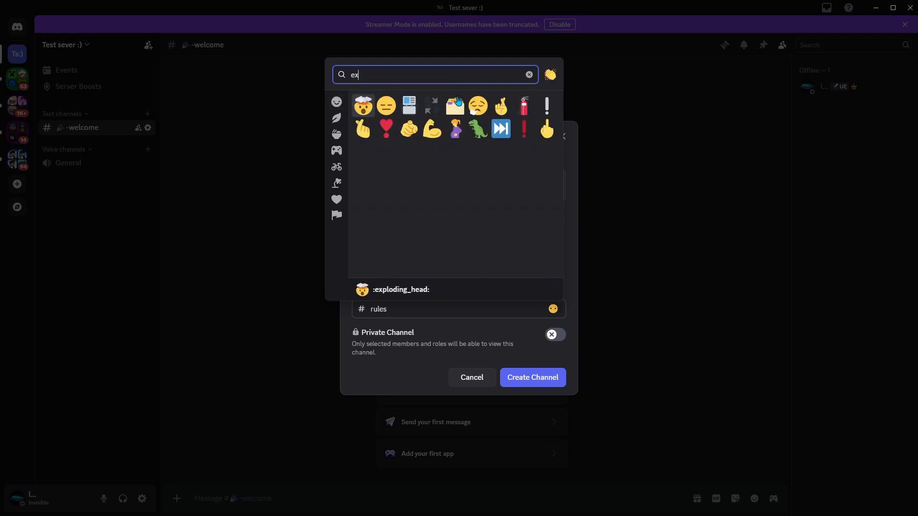
click(524, 129)
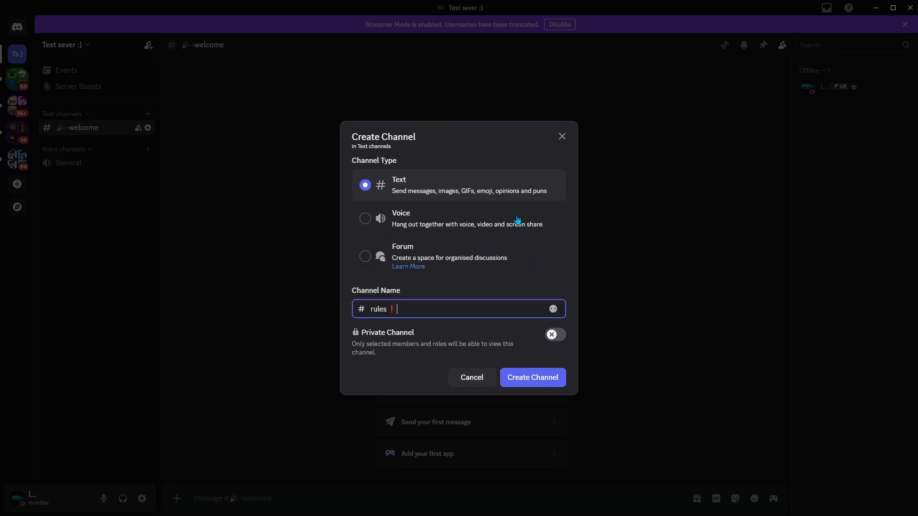
click(531, 383)
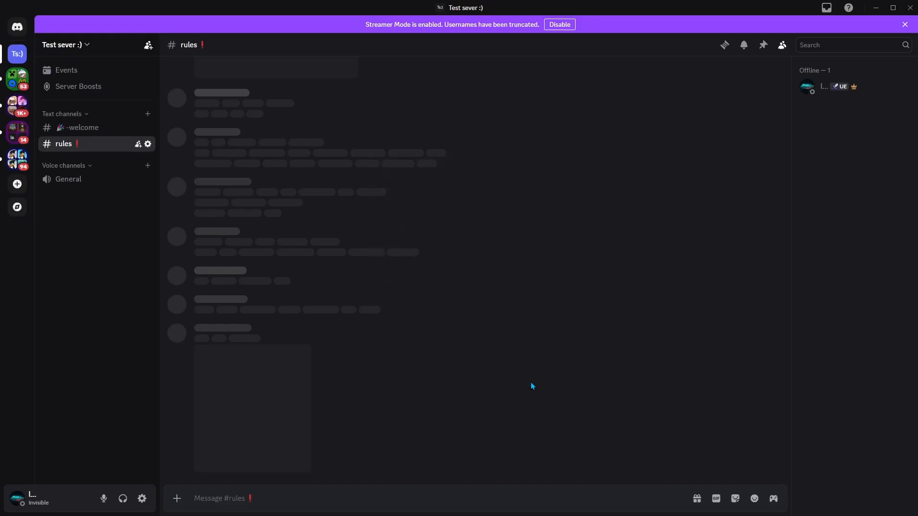
Rename the rules channel to "❗-rules" with the emoji in front, save the change and leave the channel settings
click(149, 146)
drag(382, 84, 375, 85)
key(ctrl+c)
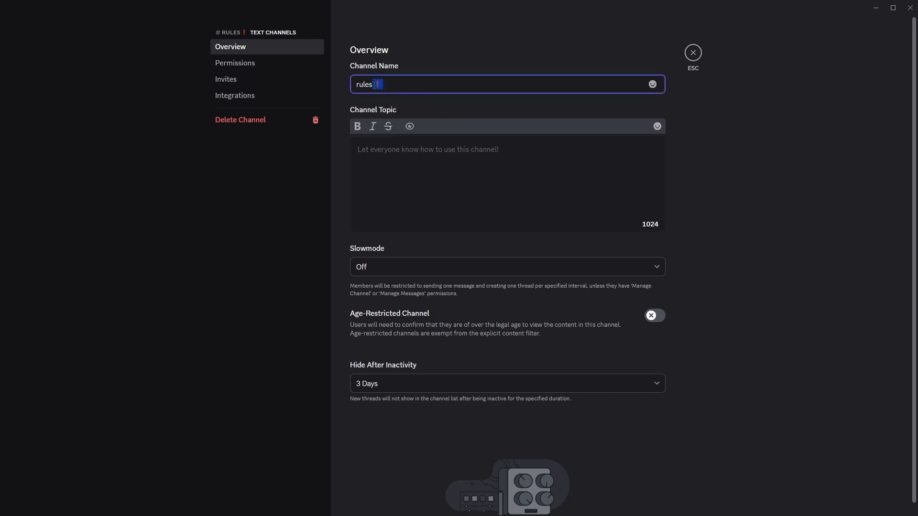
key(BackSpace)
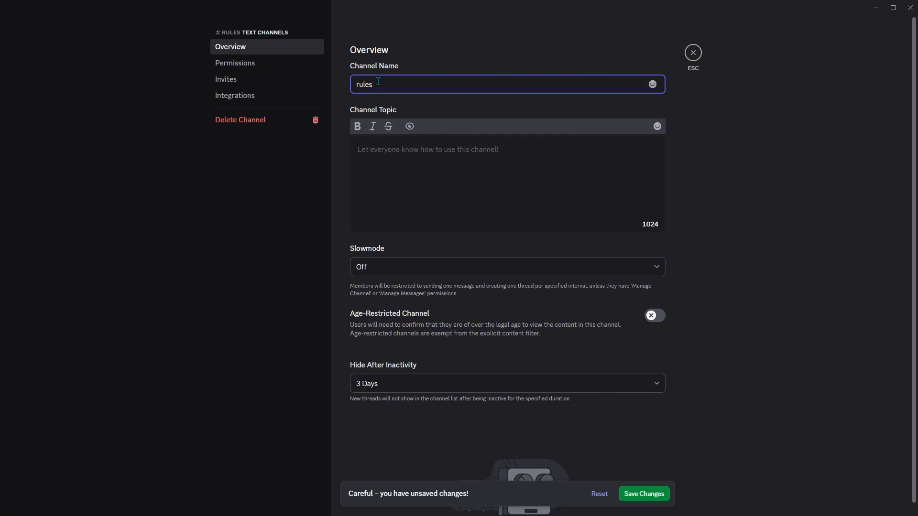
key(Home)
key(ctrl+v)
text(-)
click(644, 494)
click(693, 53)
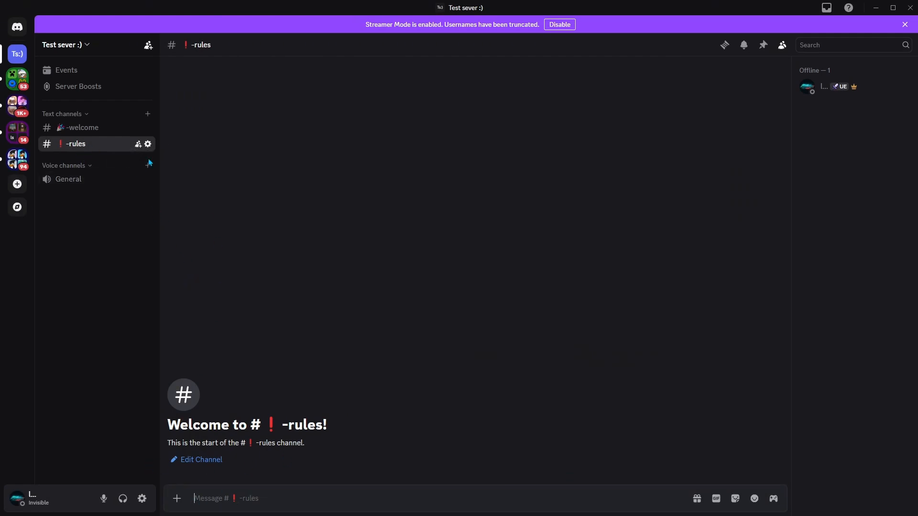
Make the rules channel private in its permissions, save the change and leave the channel settings
click(148, 145)
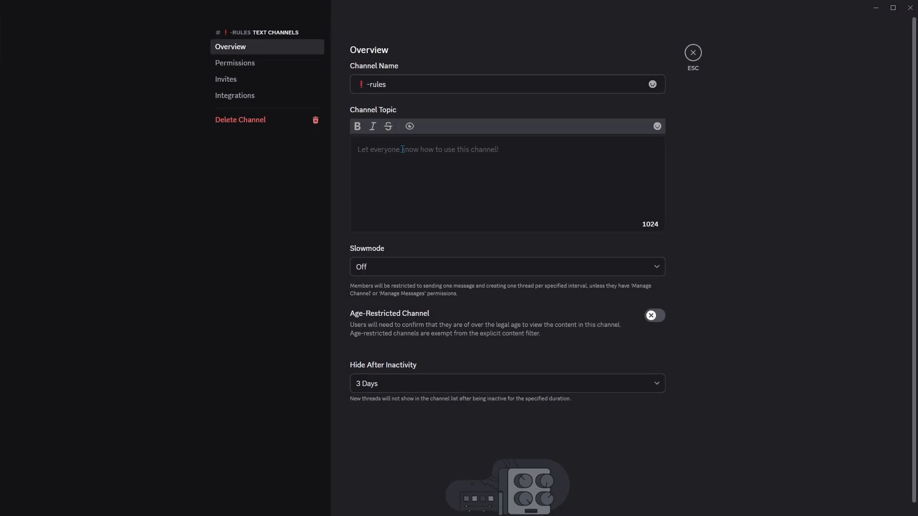
scroll(420, 279, down, 1)
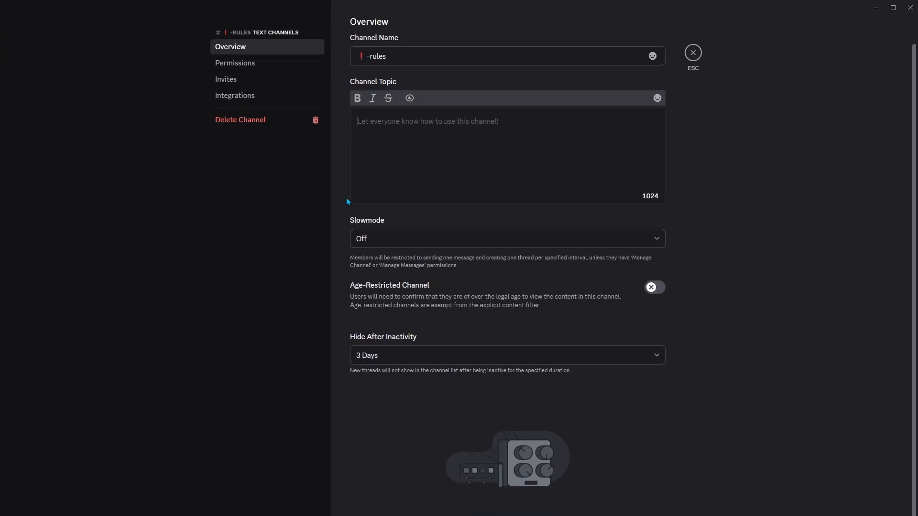
click(268, 67)
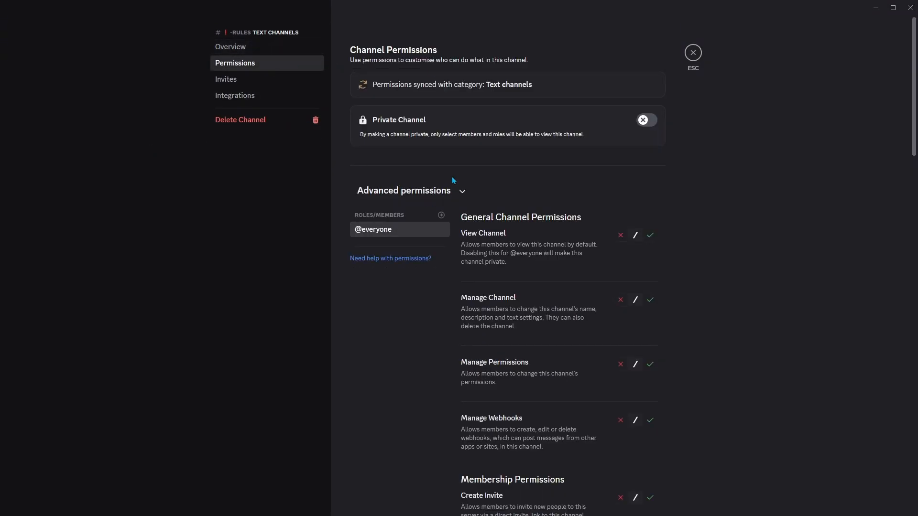
click(651, 122)
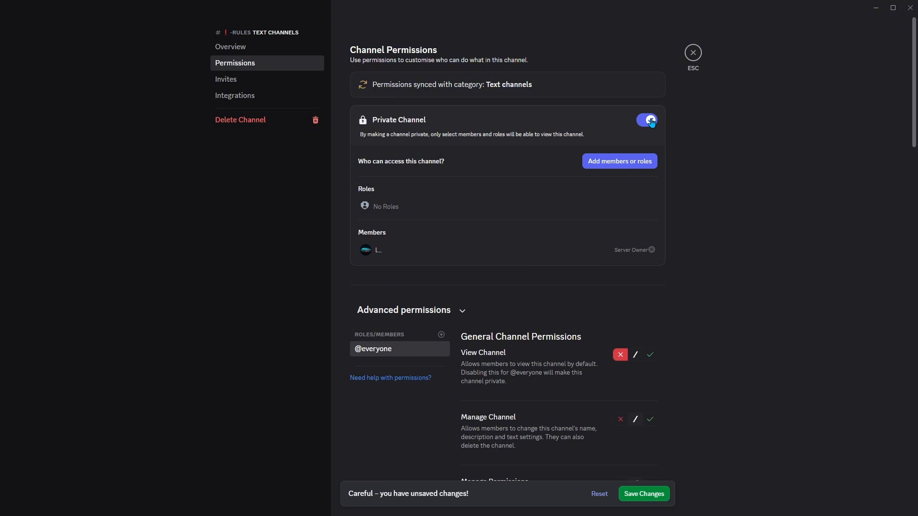
click(650, 122)
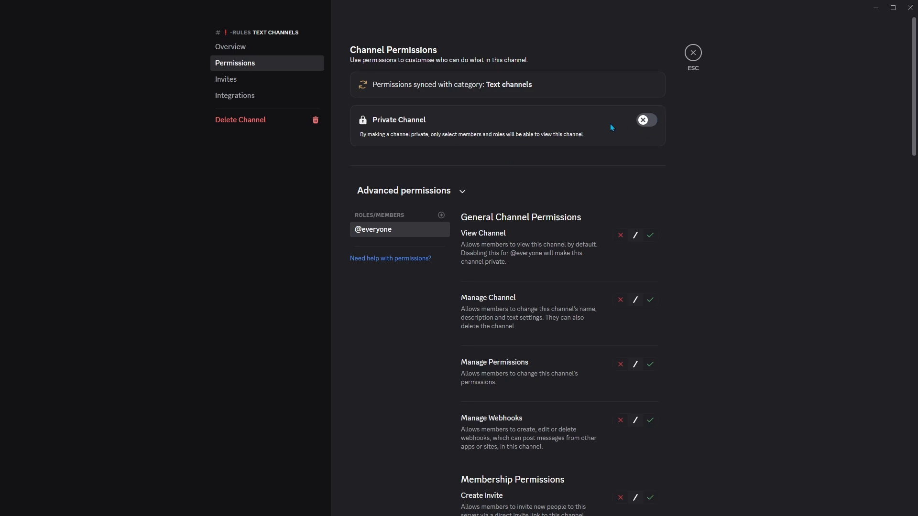
click(648, 120)
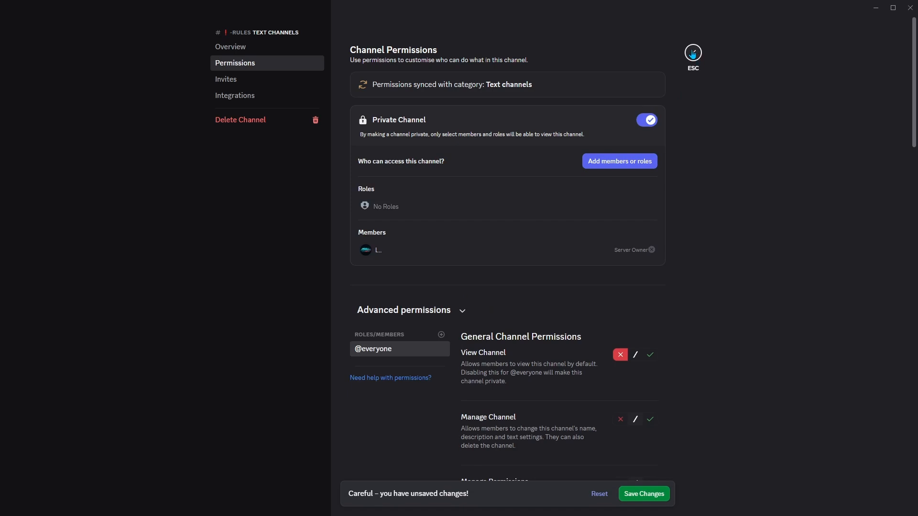
click(645, 495)
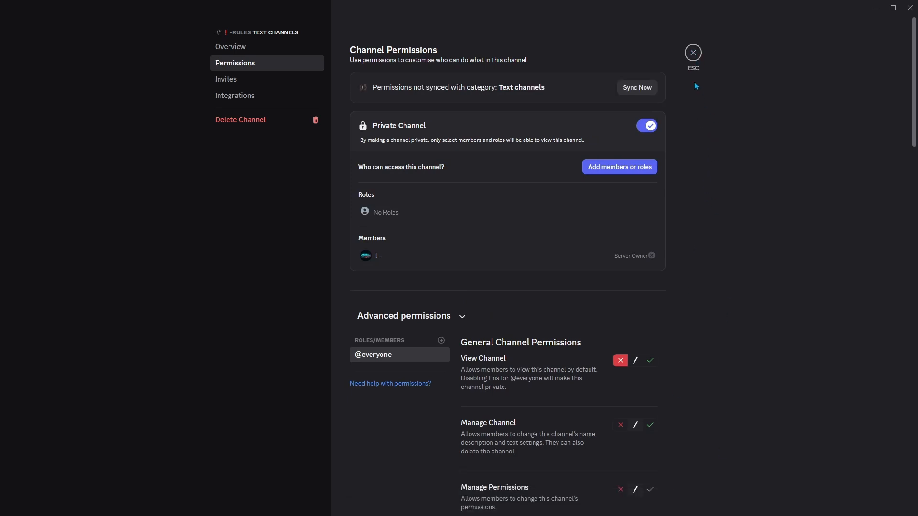
click(693, 52)
Make the welcome channel private in its permissions, save the change and leave the channel settings
click(95, 128)
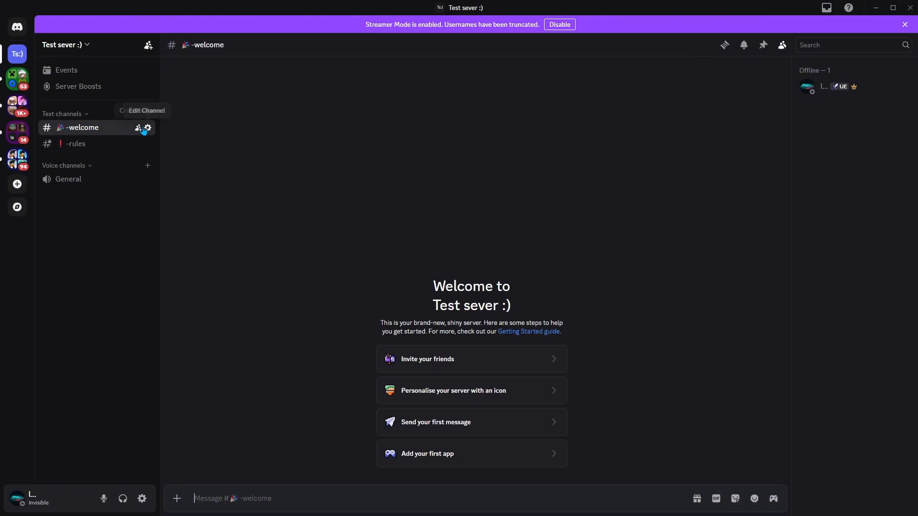
click(145, 128)
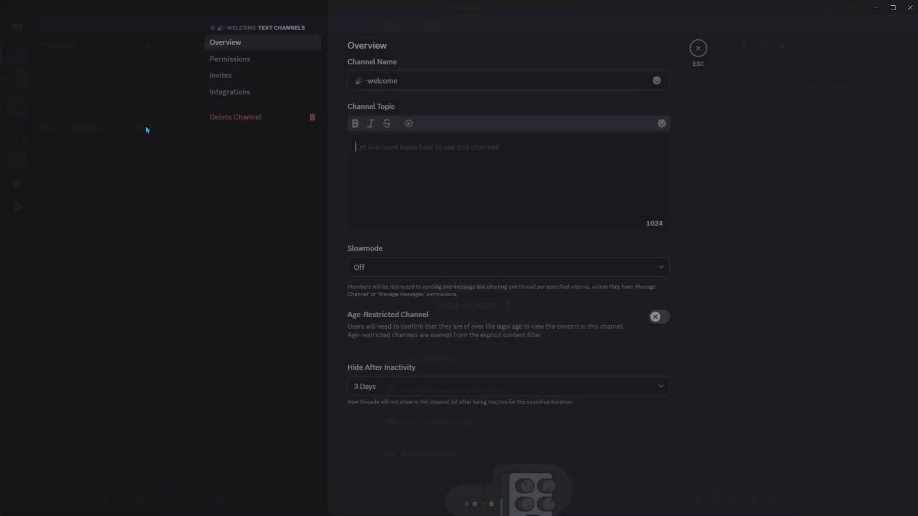
click(259, 70)
click(646, 120)
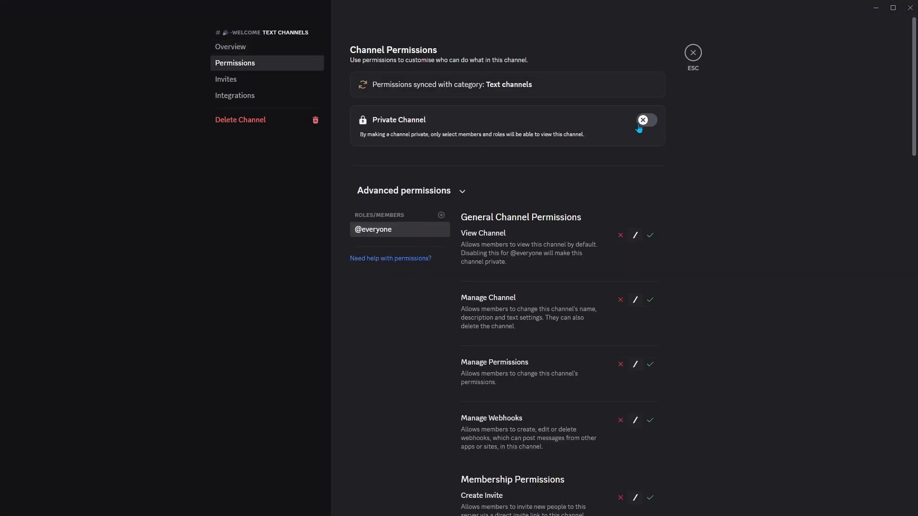
click(694, 54)
click(644, 494)
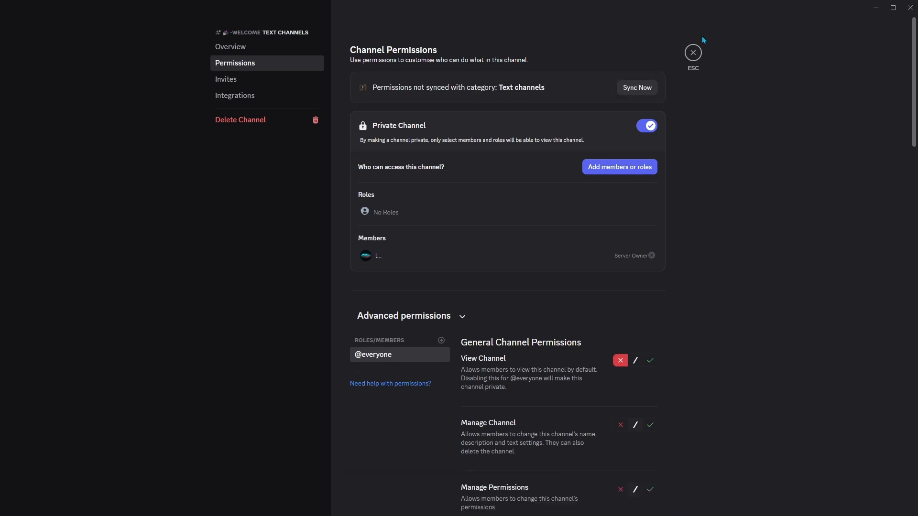
click(694, 53)
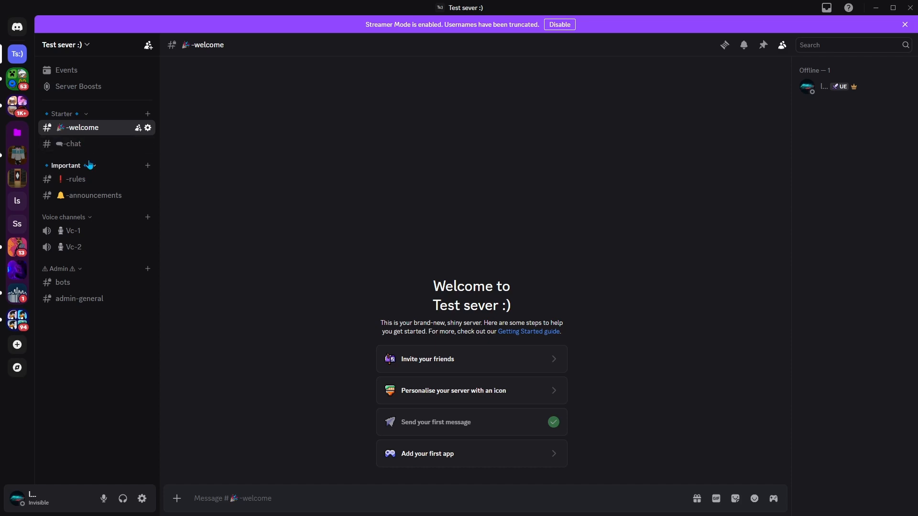
Collapse the expanded server folder in the server list
click(17, 132)
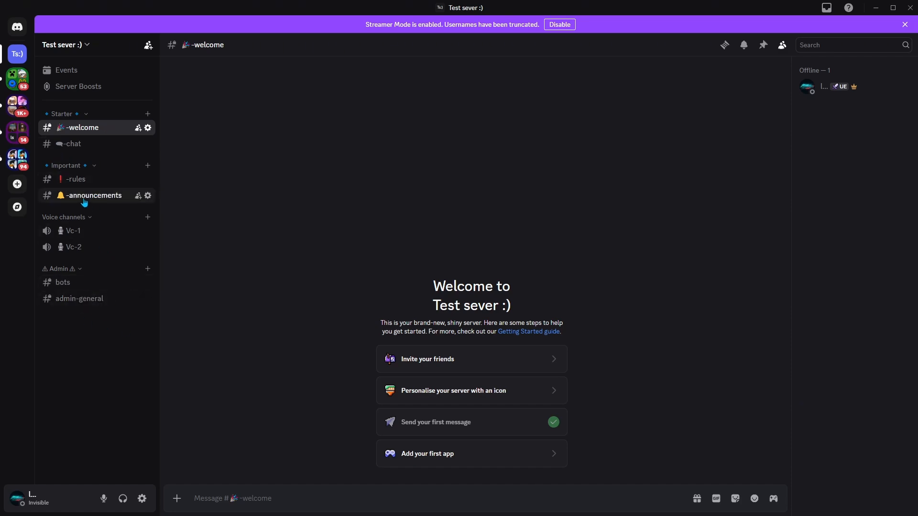
right_click(131, 210)
click(93, 212)
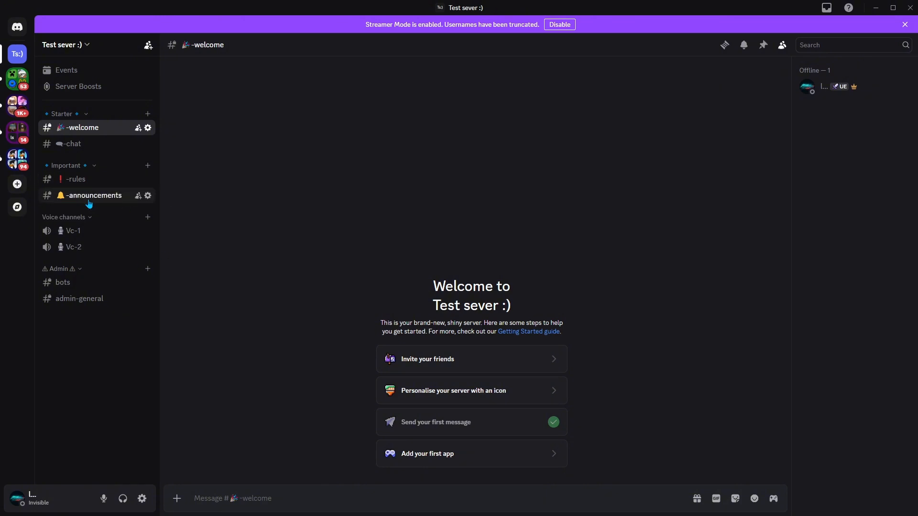
Join the Vc-1 voice channel and close its channel status dialog with the status left blank
click(102, 235)
click(98, 243)
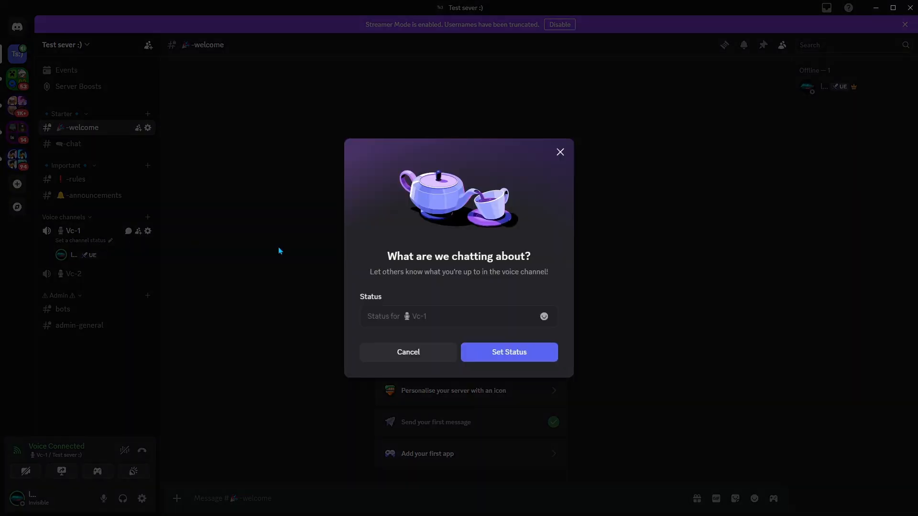
click(498, 354)
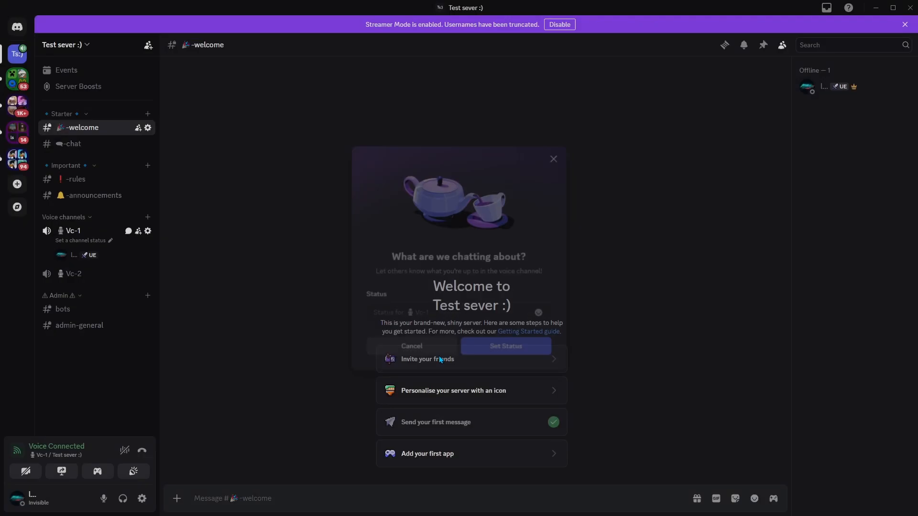
Disconnect from the Vc-1 voice channel and review the rules message posted in the rules channel
click(143, 449)
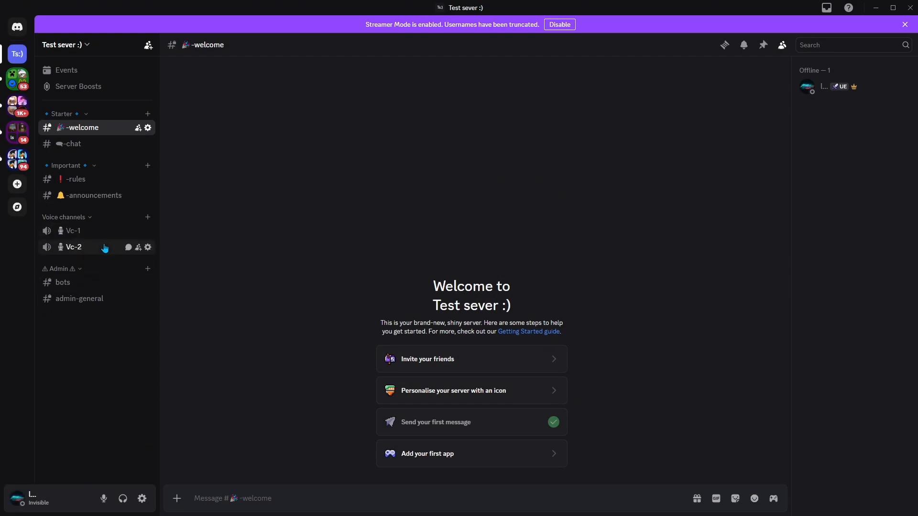
click(108, 180)
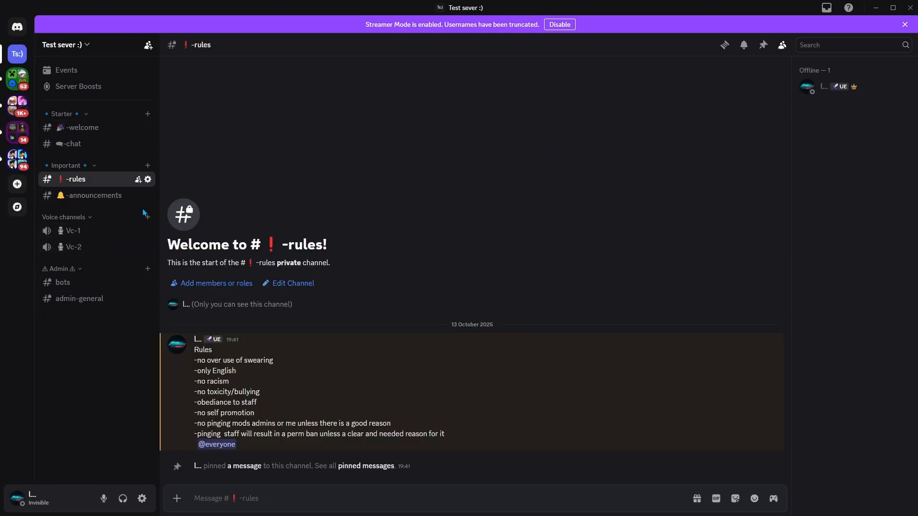
drag(197, 359, 337, 397)
click(399, 377)
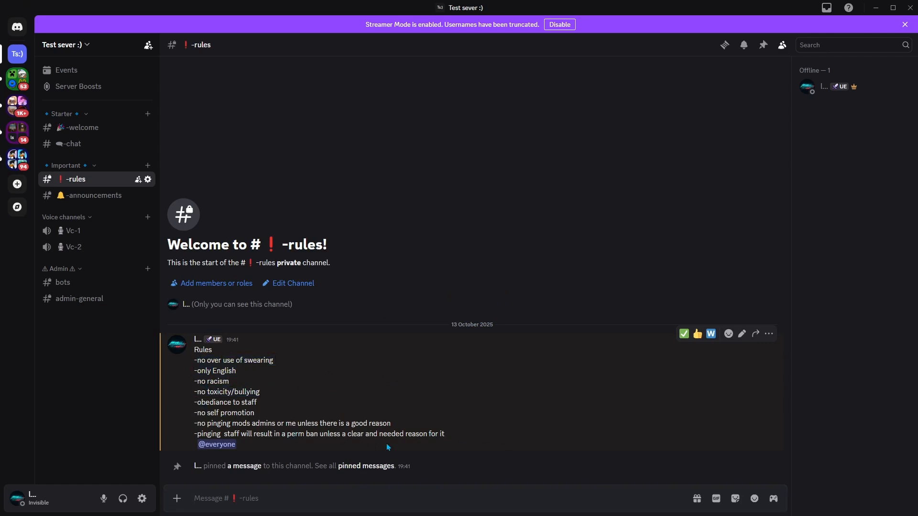
drag(225, 434, 380, 435)
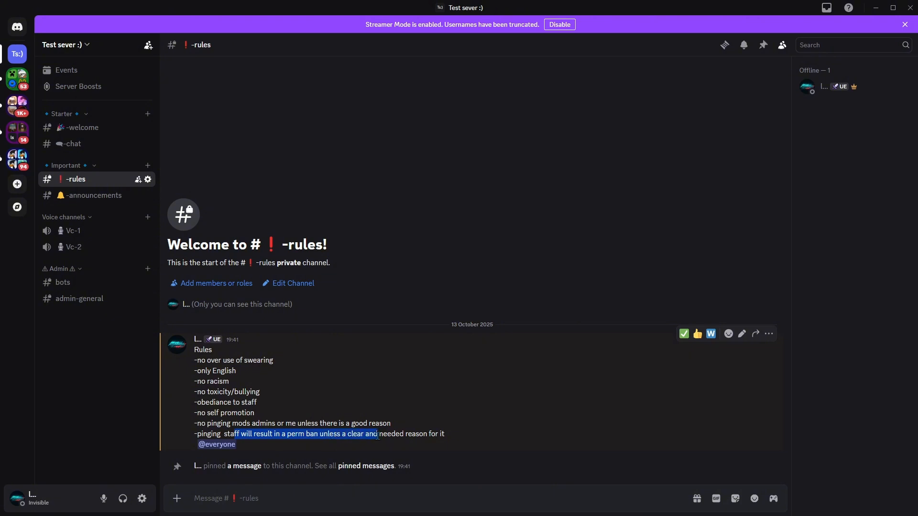
click(373, 377)
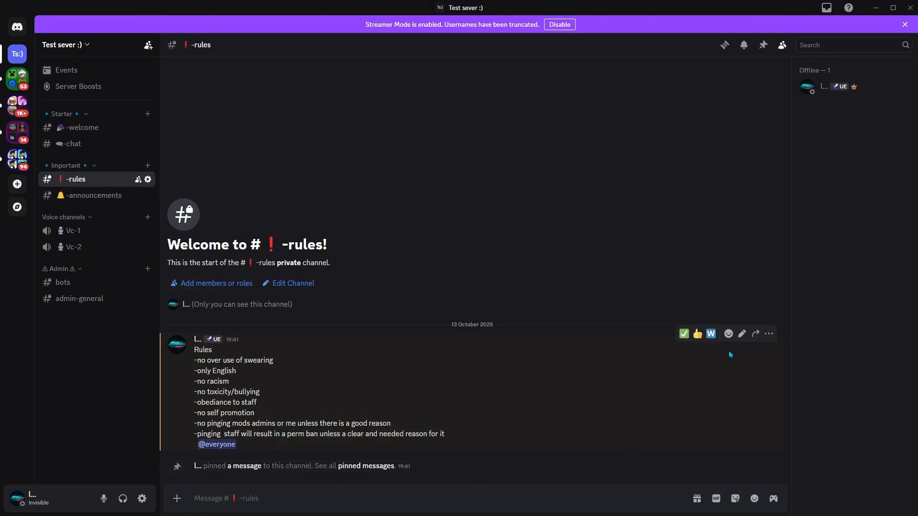
Open the additional options of the rules message, examine what they offer and close them
click(769, 334)
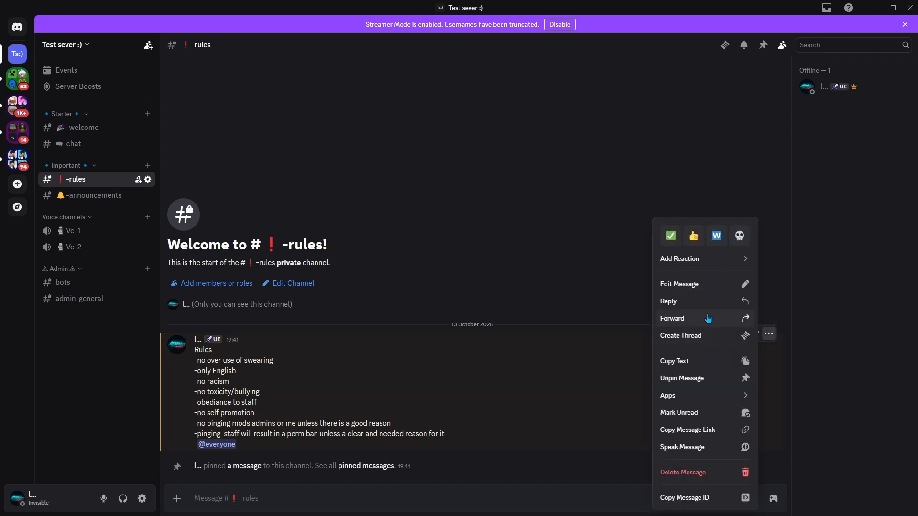
mouse_move(755, 403)
mouse_move(710, 392)
click(572, 367)
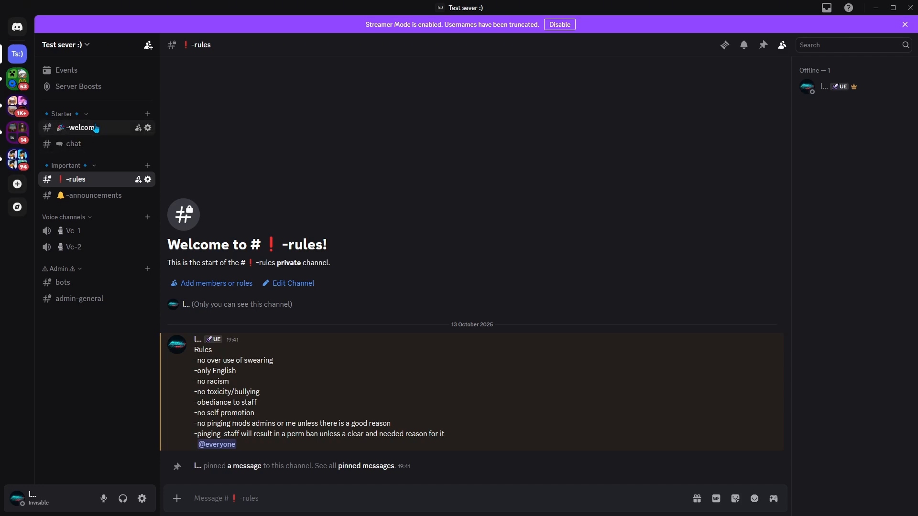
Look through the bots and admin-general channels in the Admin category
click(77, 286)
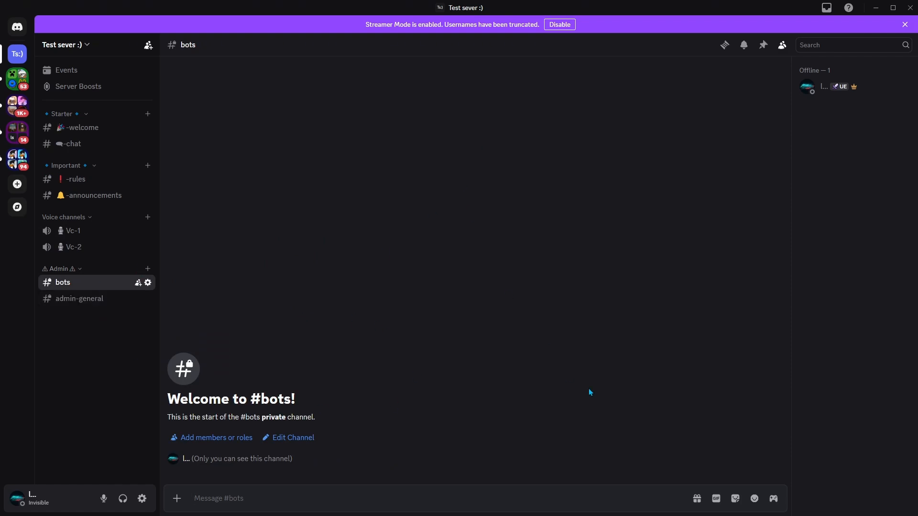
click(86, 299)
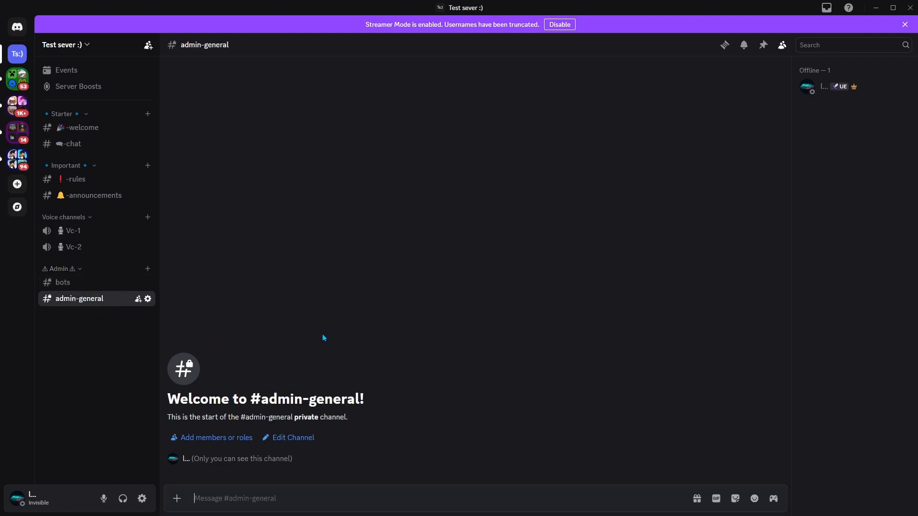
click(70, 287)
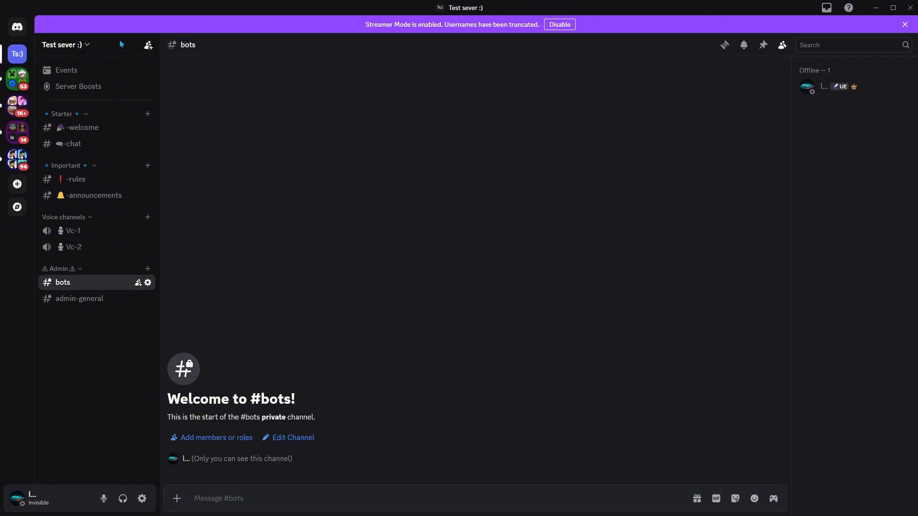
Open the role settings of the server and create a new role
click(84, 46)
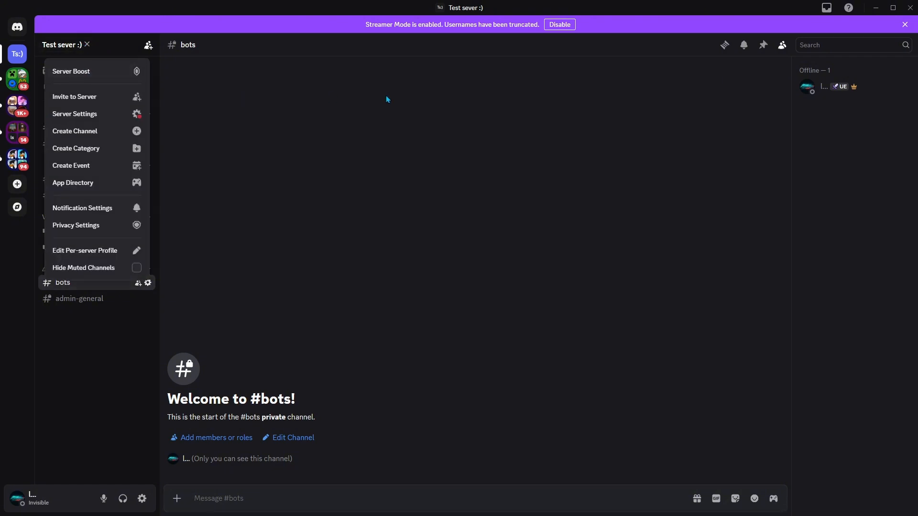
click(99, 120)
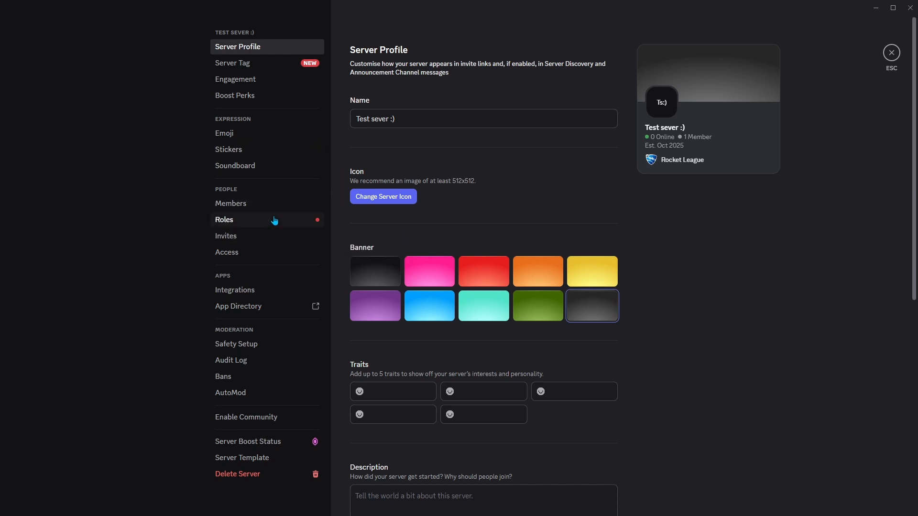
click(292, 221)
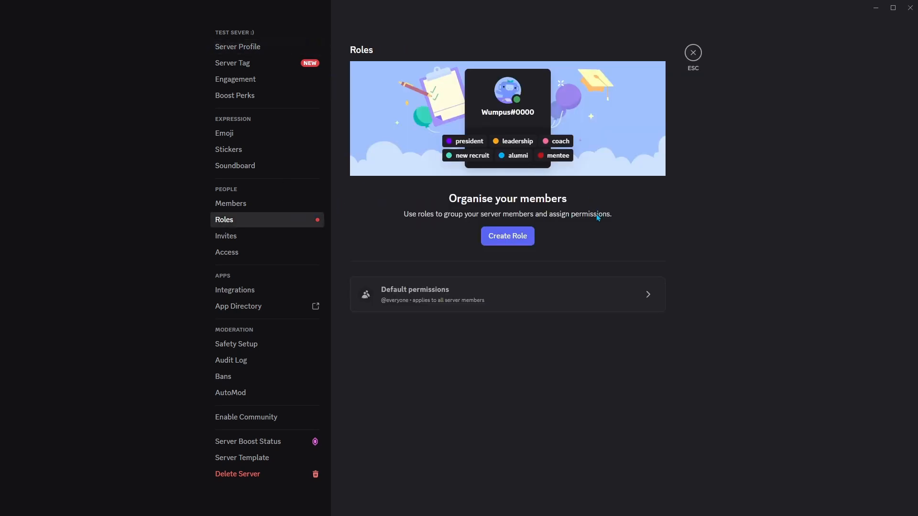
click(500, 238)
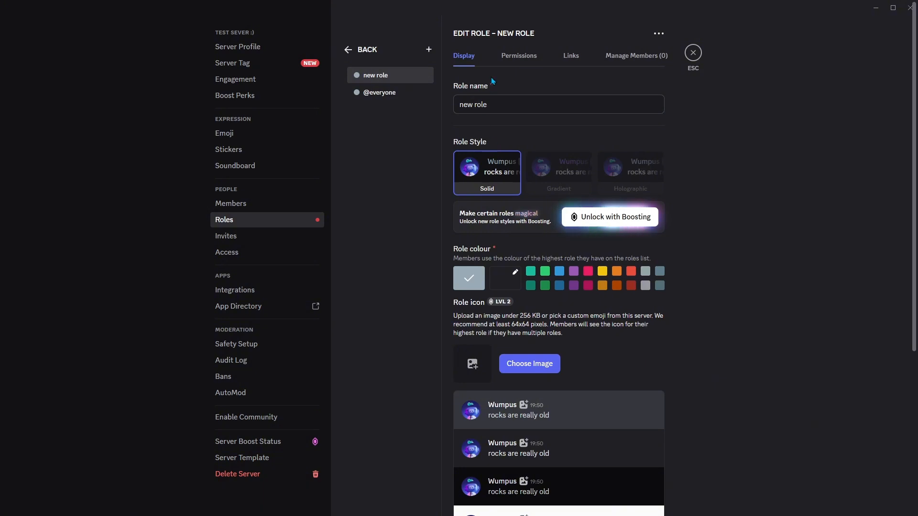
Name the new role Owner, set its colour to light purple and save the changes
click(506, 107)
key(BackSpace)
key(BackSpace)
key(BackSpace)
key(BackSpace)
key(BackSpace)
key(BackSpace)
key(BackSpace)
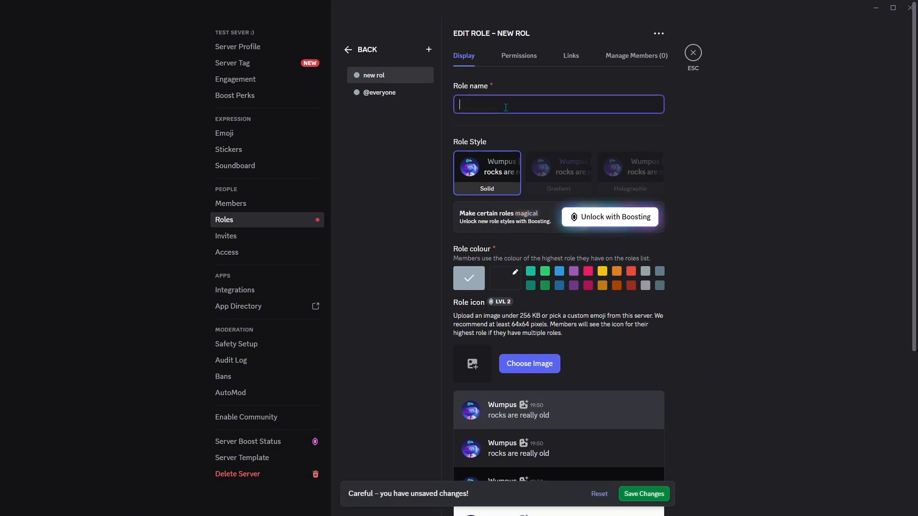
text(Owne)
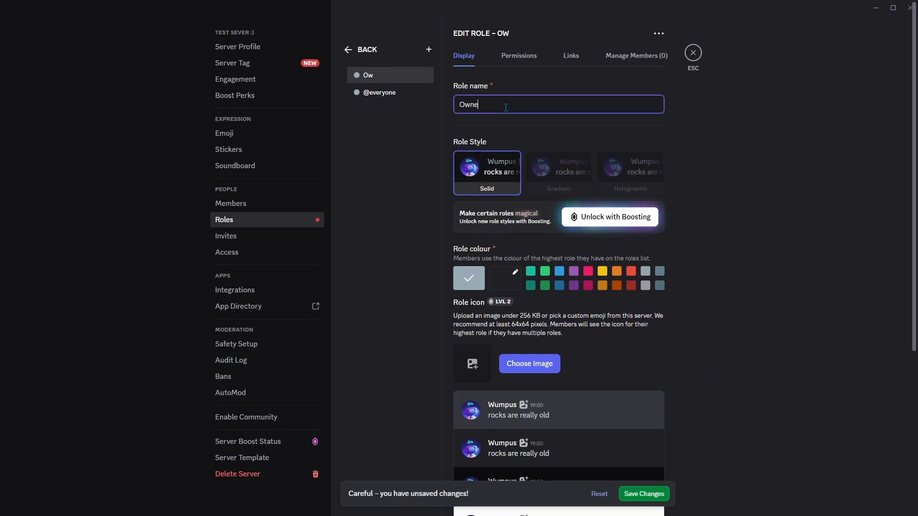
text(r)
click(560, 274)
click(575, 272)
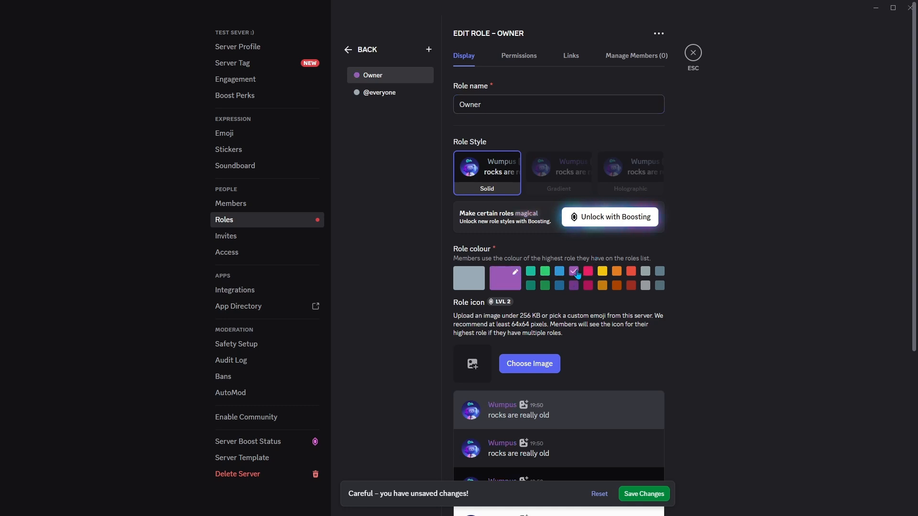
click(520, 59)
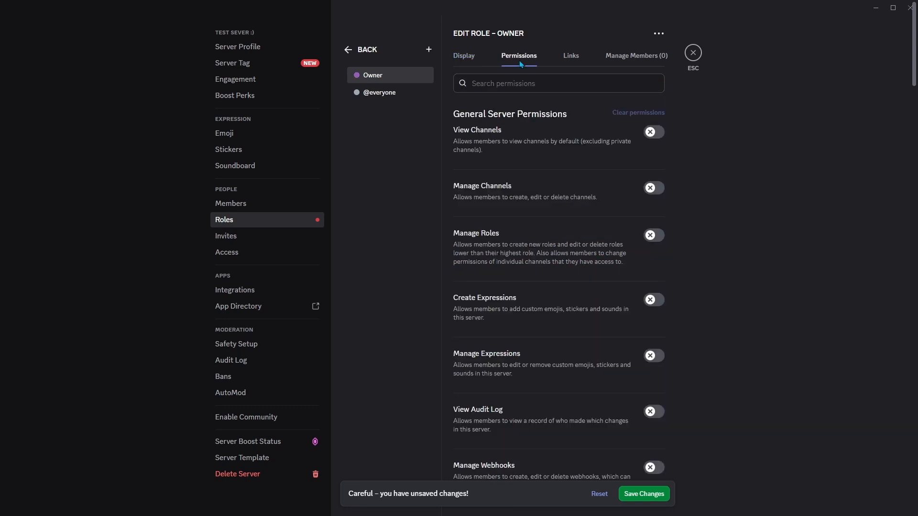
click(642, 495)
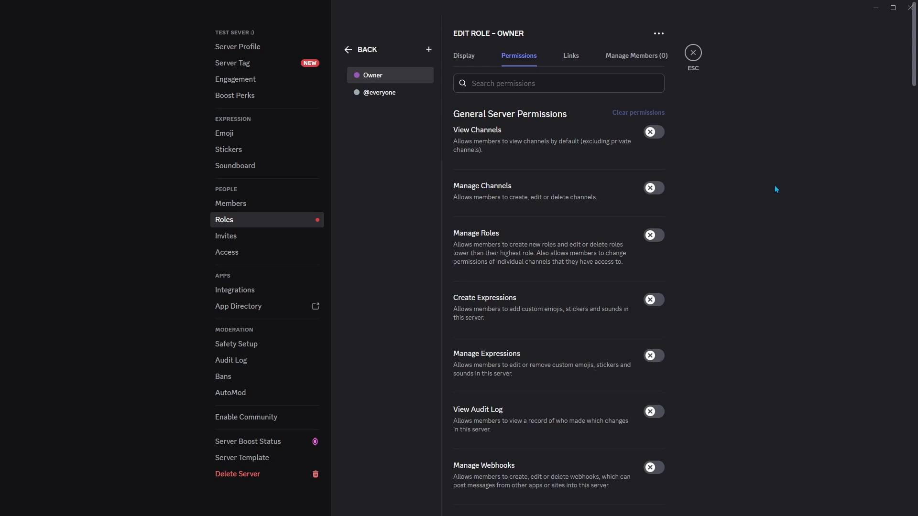
Enable all permissions for the Owner role, from View Channels through Administrator, and check that each one is on
click(654, 133)
click(655, 188)
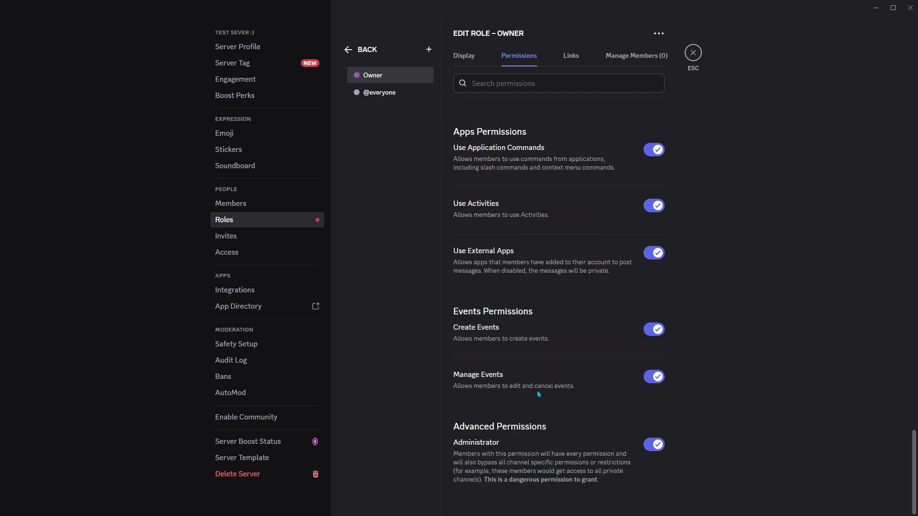
scroll(549, 258, up, 20)
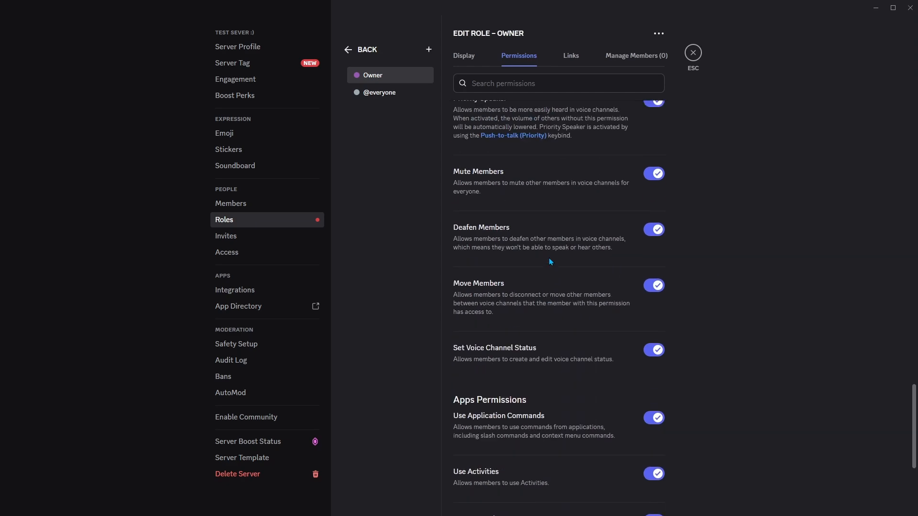
scroll(549, 257, up, 15)
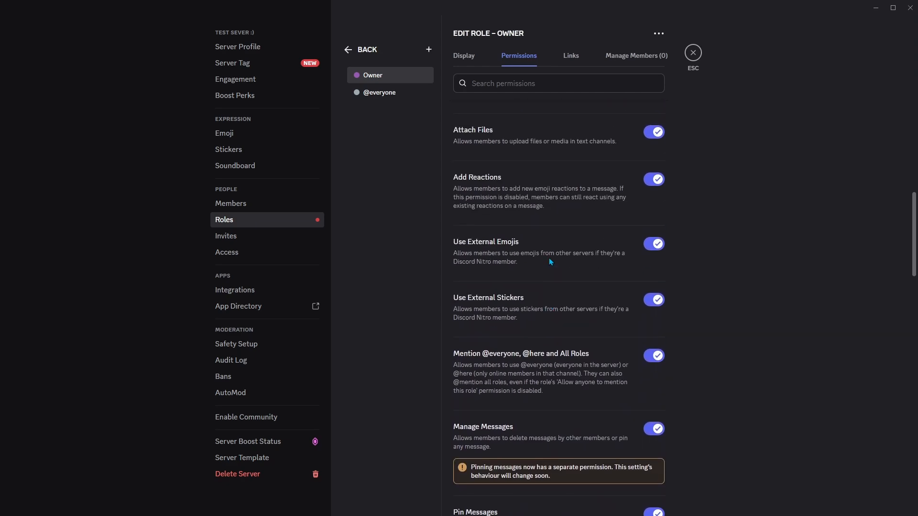
scroll(671, 243, up, 10)
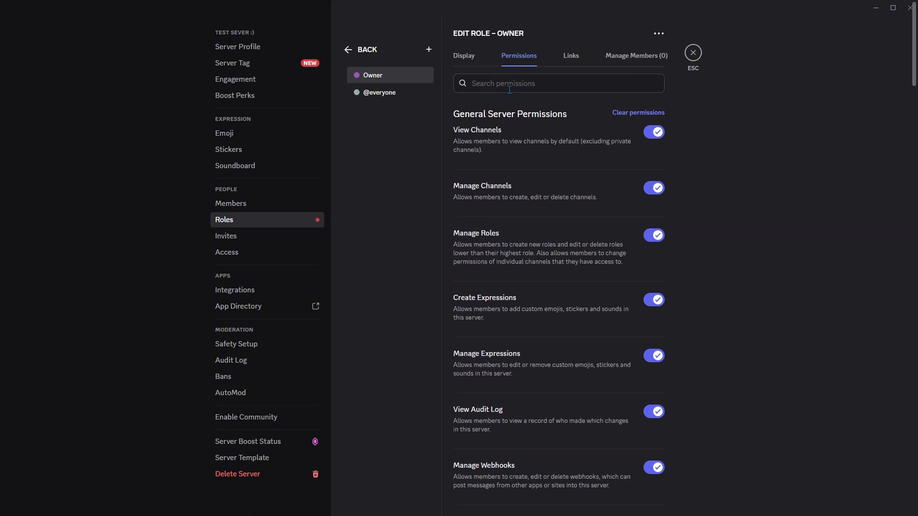
Add the server owner's own account as a member of the Owner role
click(465, 59)
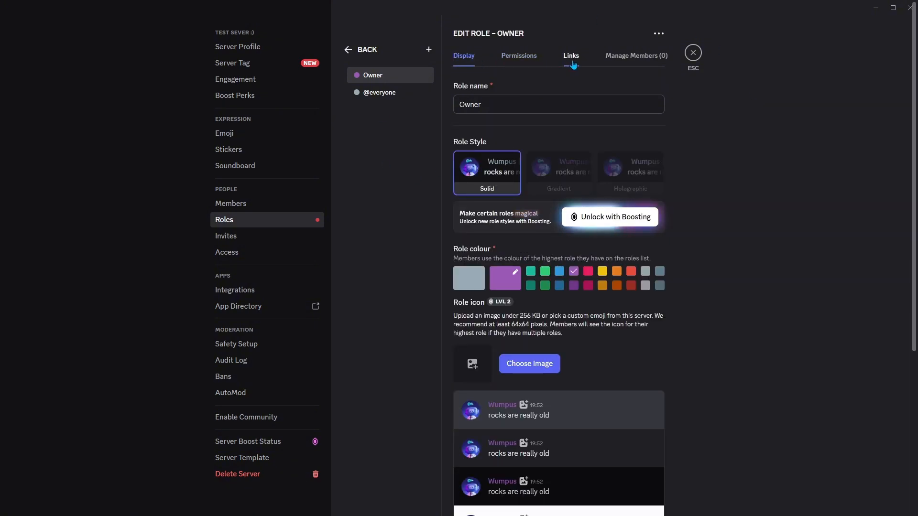
click(615, 56)
click(528, 84)
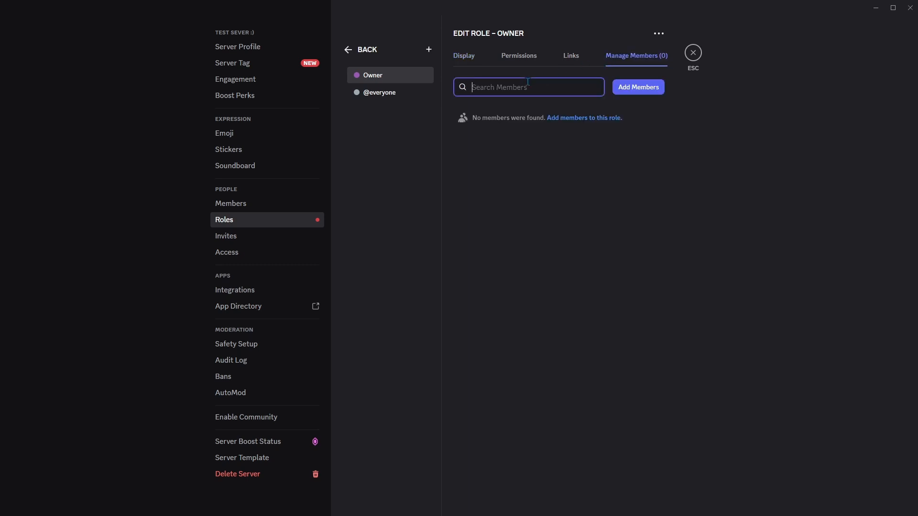
click(638, 87)
click(434, 182)
click(500, 408)
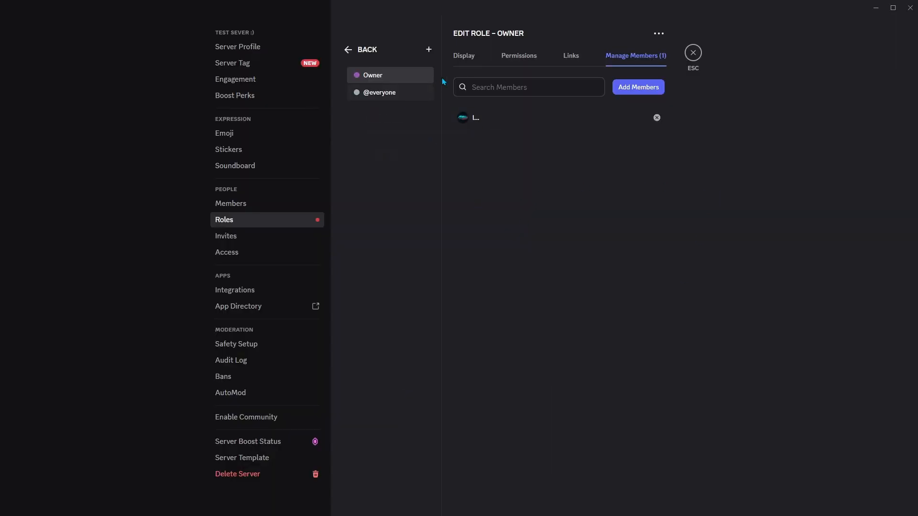
Create a second role named Admin and set its colour to bright pink
click(428, 50)
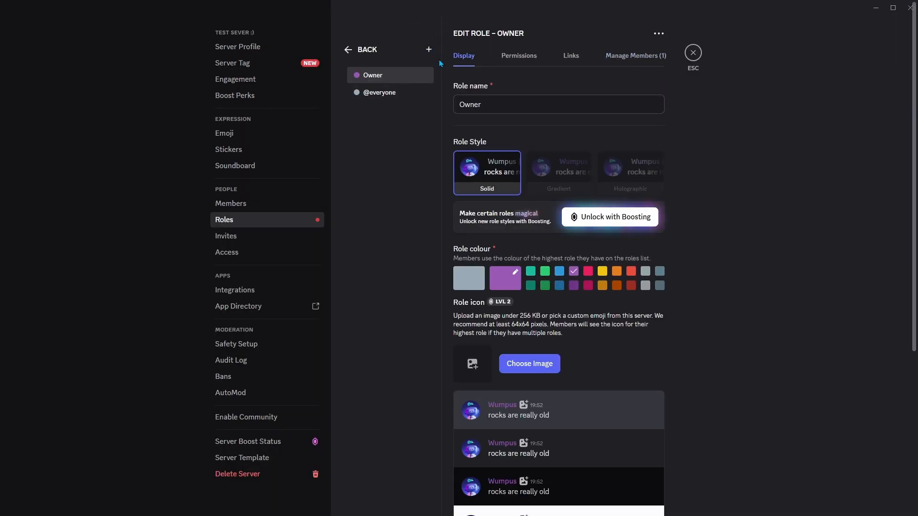
click(502, 106)
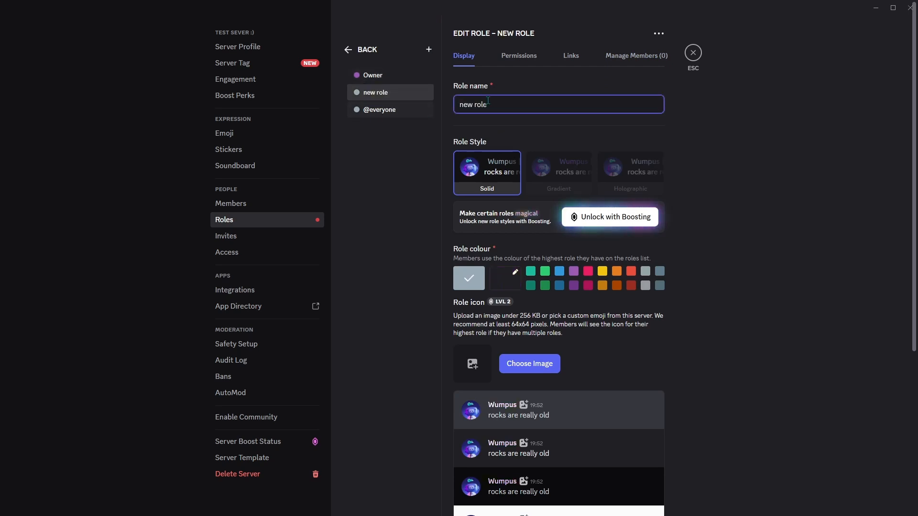
drag(488, 106, 445, 111)
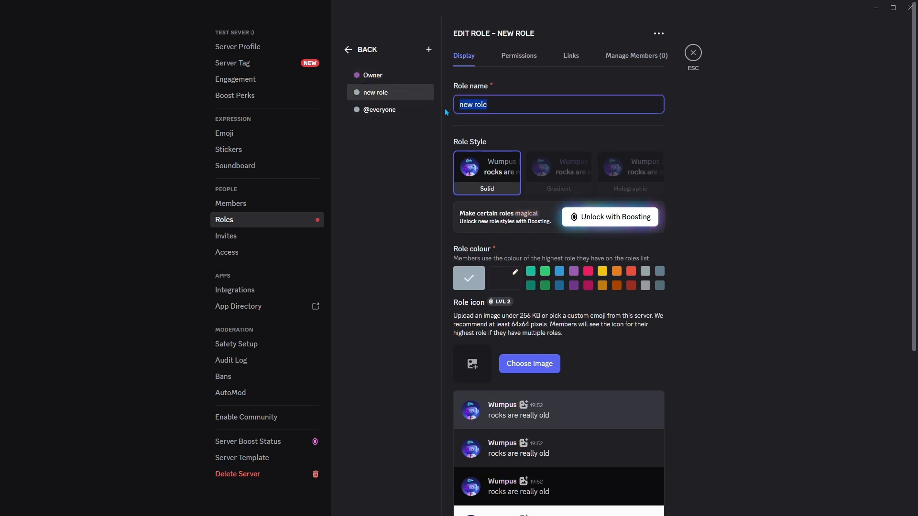
key(BackSpace)
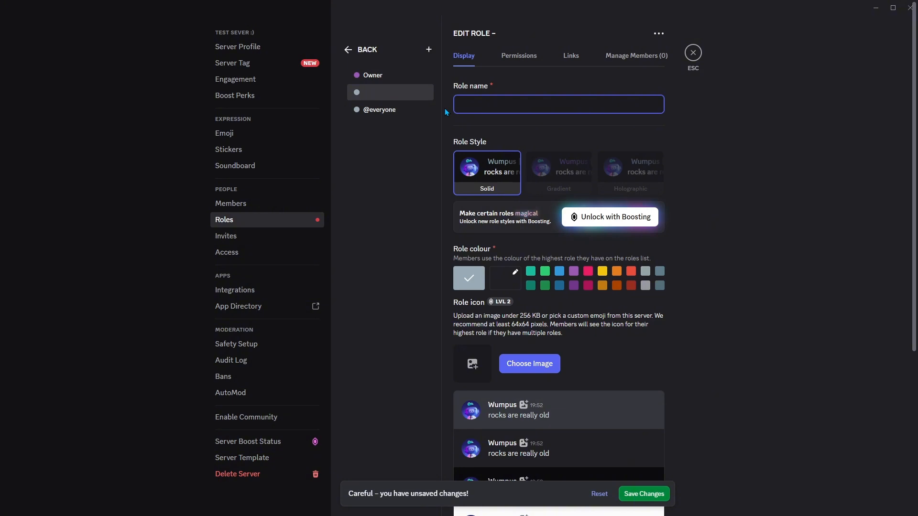
text(Admin)
click(586, 274)
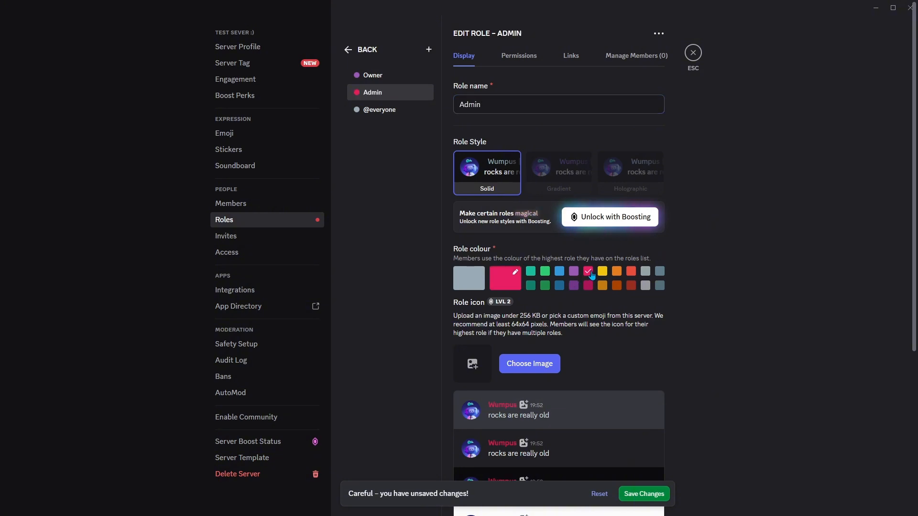
scroll(724, 291, down, 3)
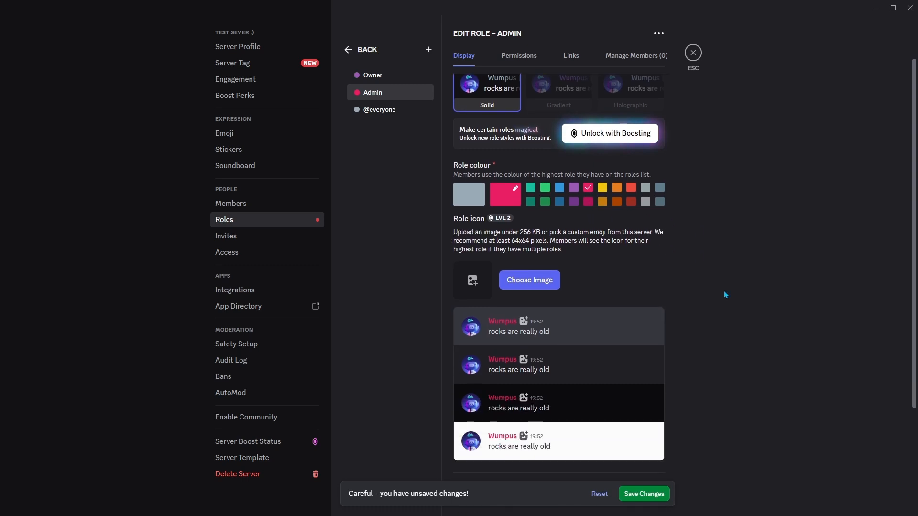
Enable the Administrator permission for the Admin role and save the changes
click(519, 56)
scroll(754, 262, down, 10)
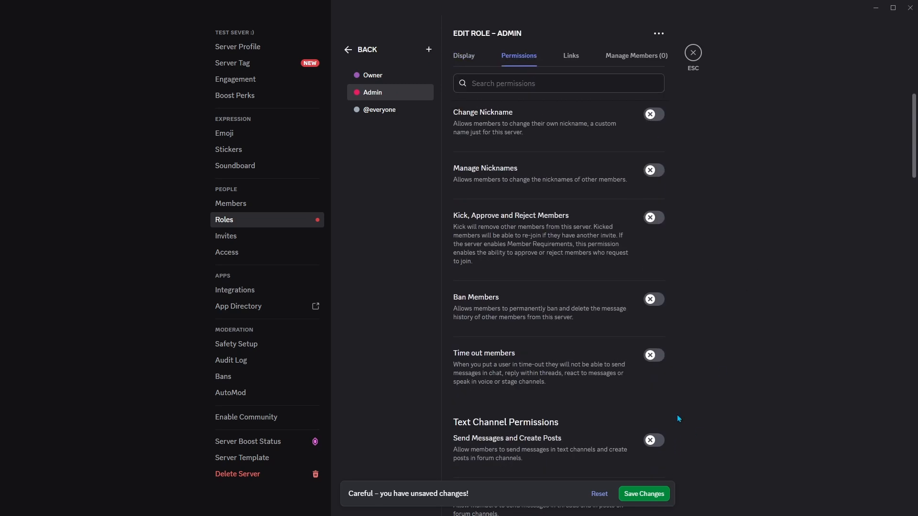
scroll(670, 397, down, 5)
scroll(670, 397, down, 15)
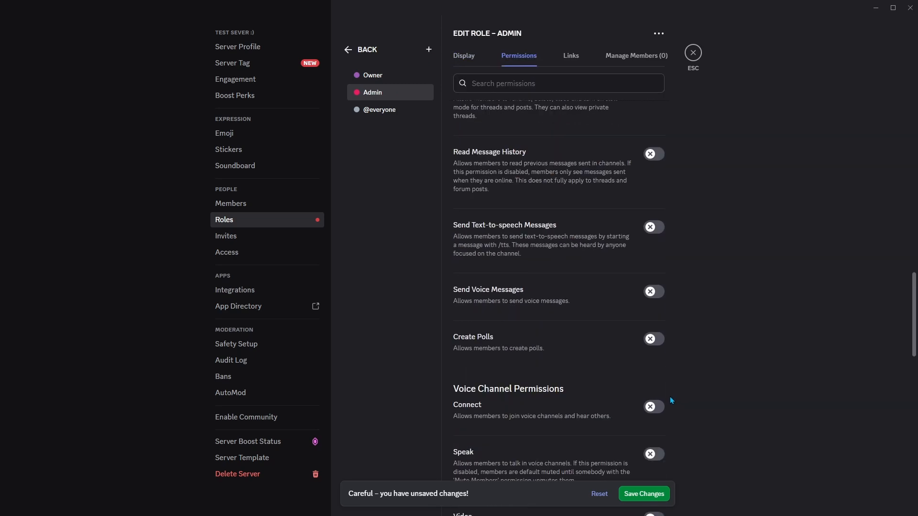
scroll(670, 397, down, 15)
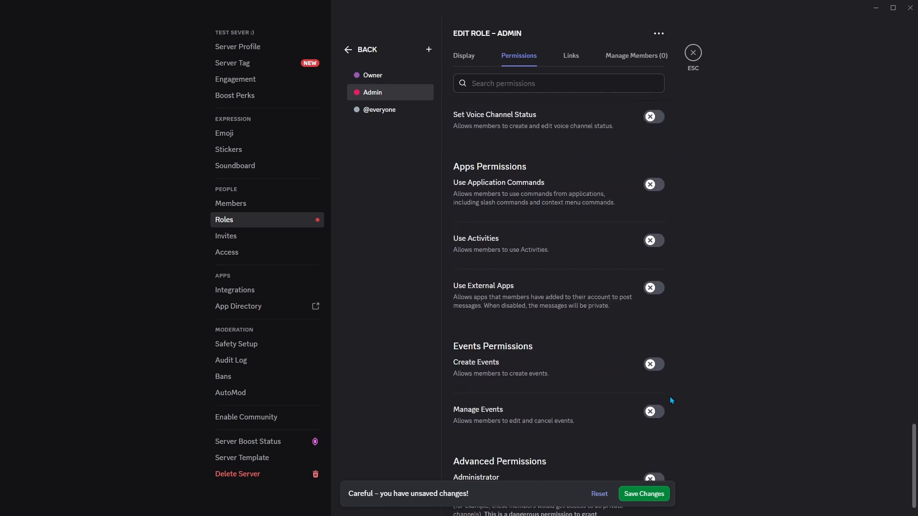
scroll(672, 401, down, 1)
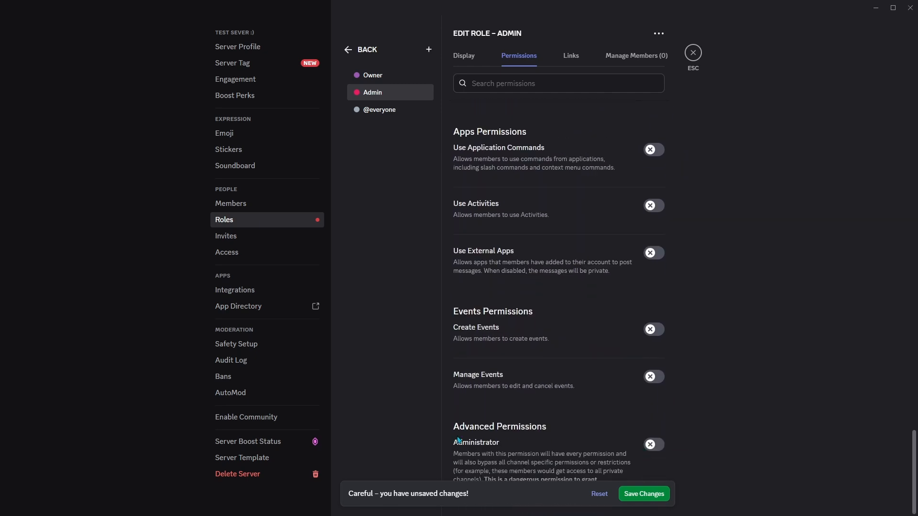
click(547, 447)
click(636, 498)
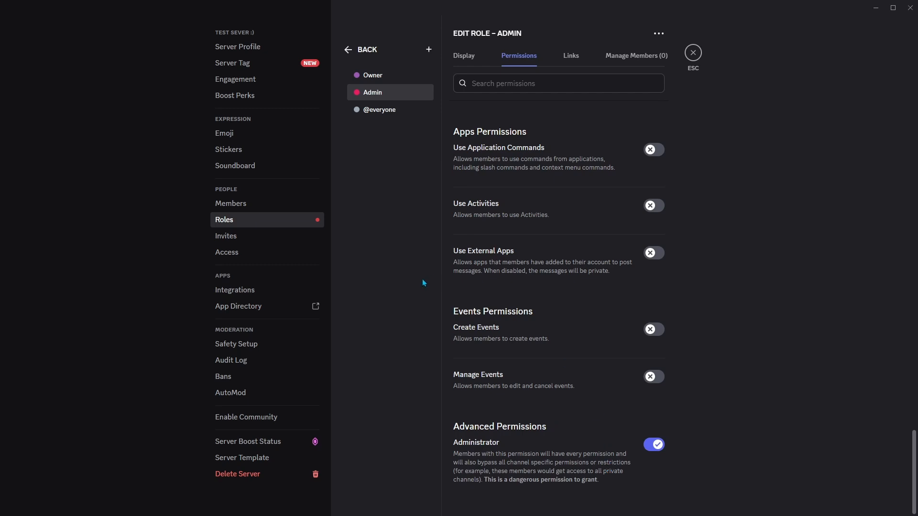
Add a third role to the server and keep it selected for editing
click(429, 50)
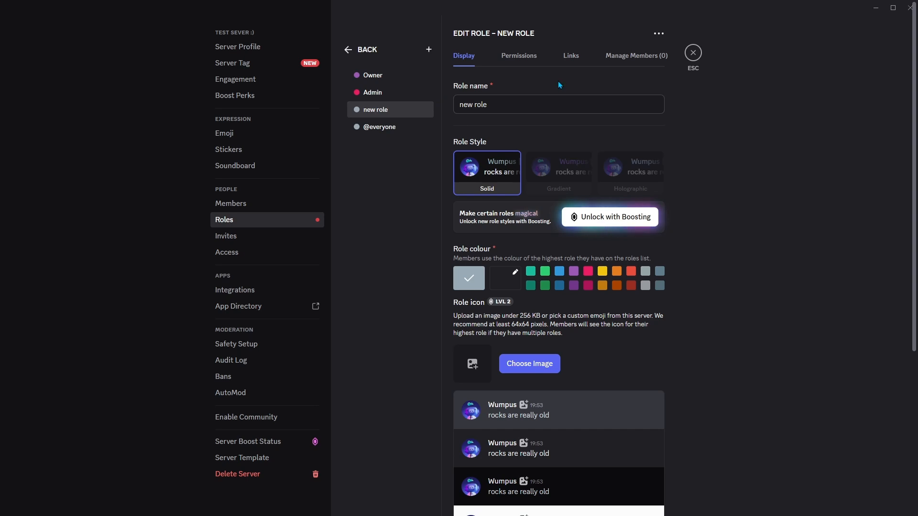
click(408, 125)
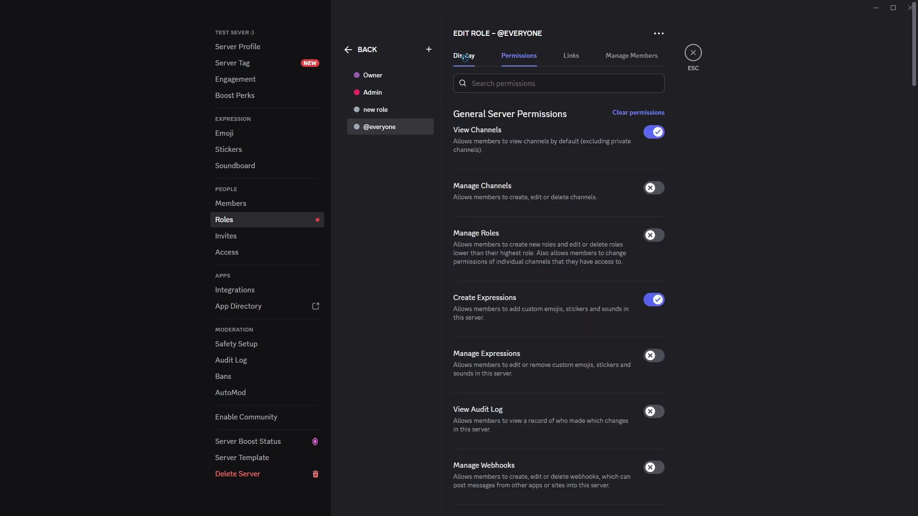
click(409, 110)
click(527, 83)
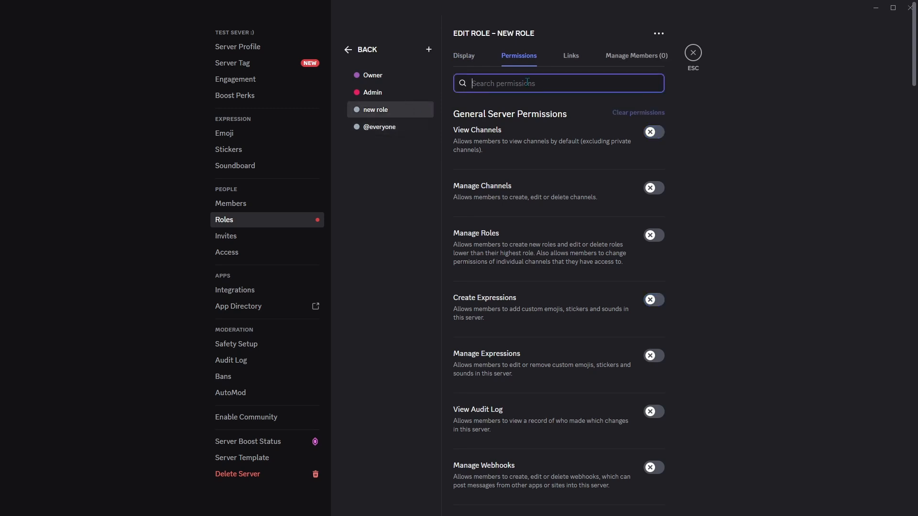
text(Member)
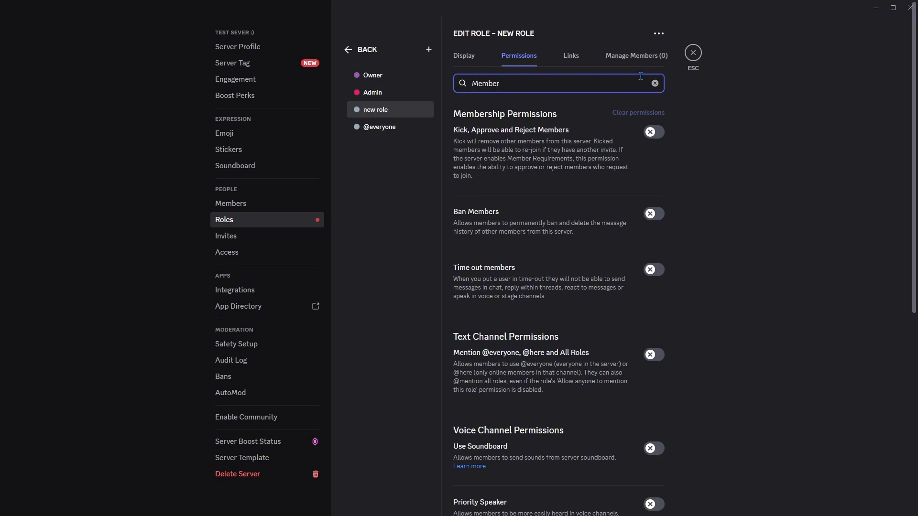
click(467, 60)
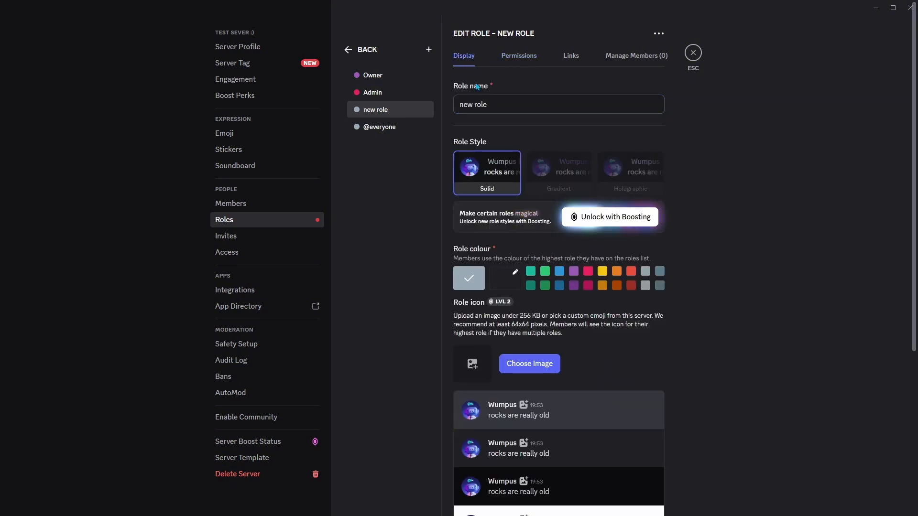
Name the new role Member, set its colour to bright green and save the changes
click(499, 106)
drag(499, 106, 456, 107)
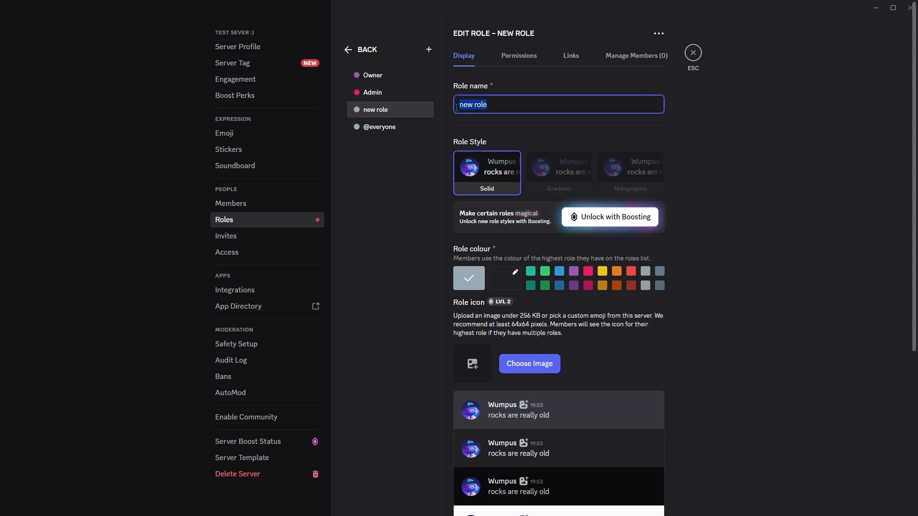
key(BackSpace)
text(me)
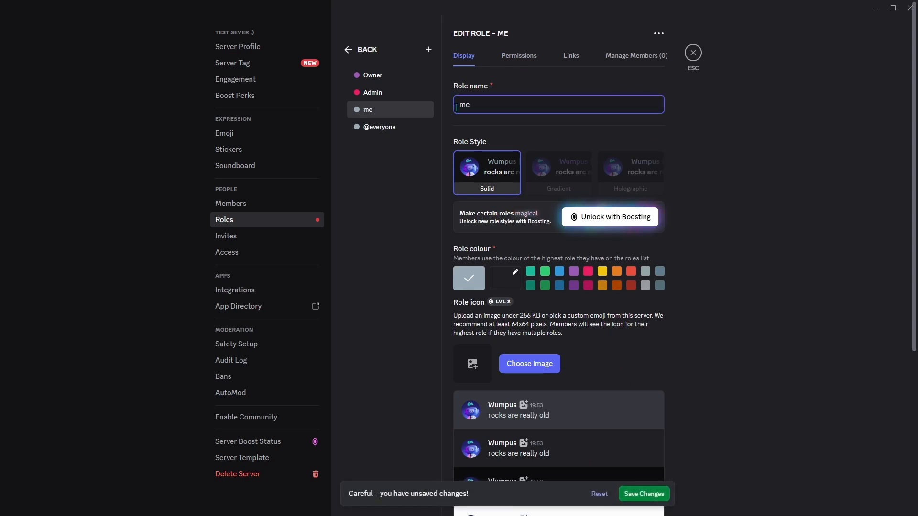
key(BackSpace)
key(BackSpace)
text(Member)
click(531, 271)
click(544, 271)
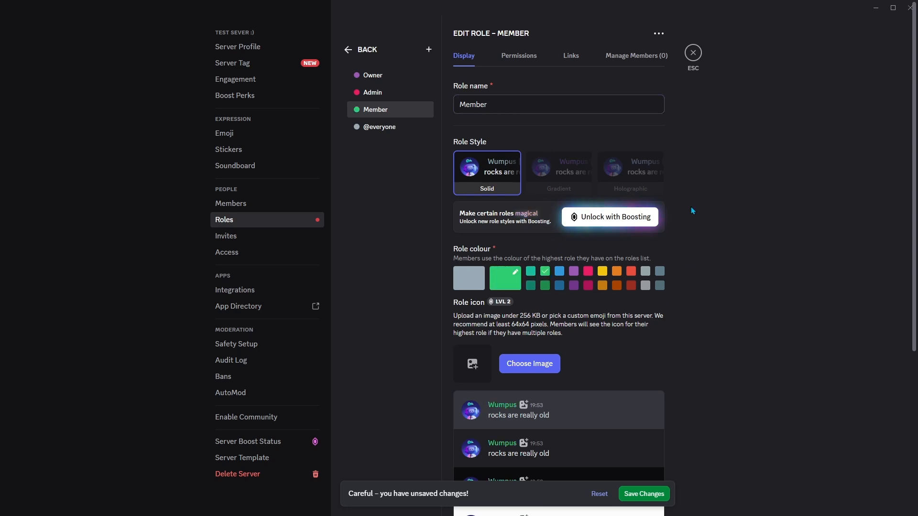
click(507, 58)
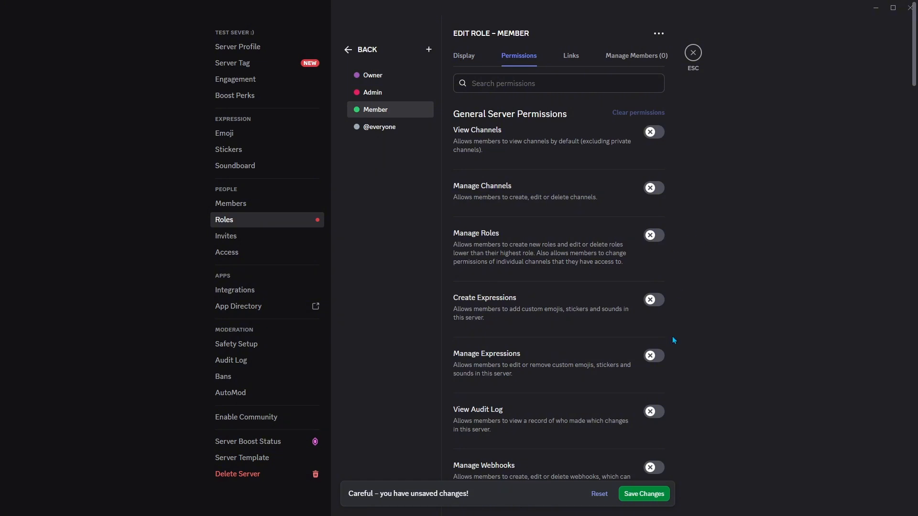
click(634, 496)
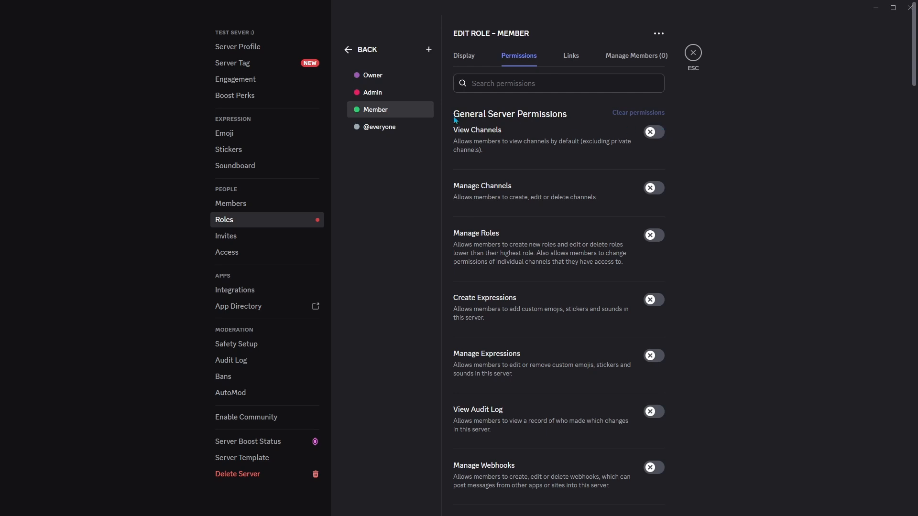
click(398, 127)
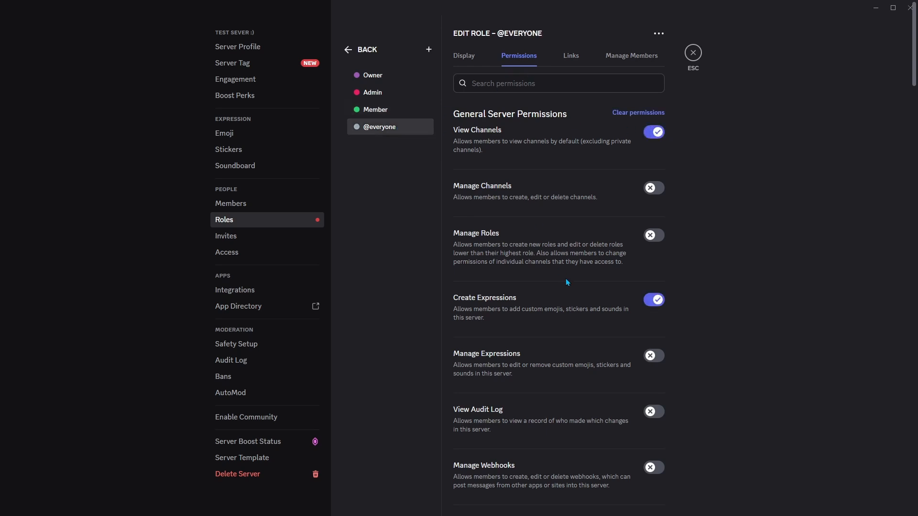
scroll(569, 287, down, 10)
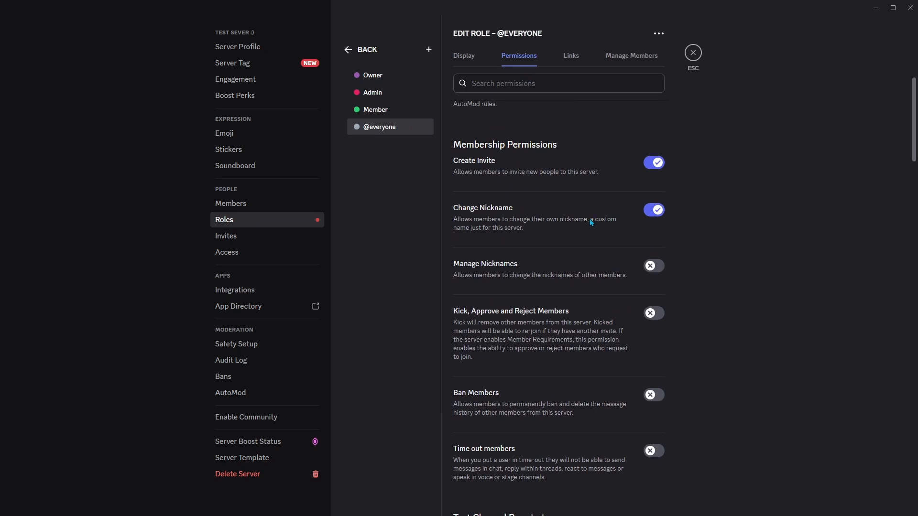
scroll(593, 215, down, 4)
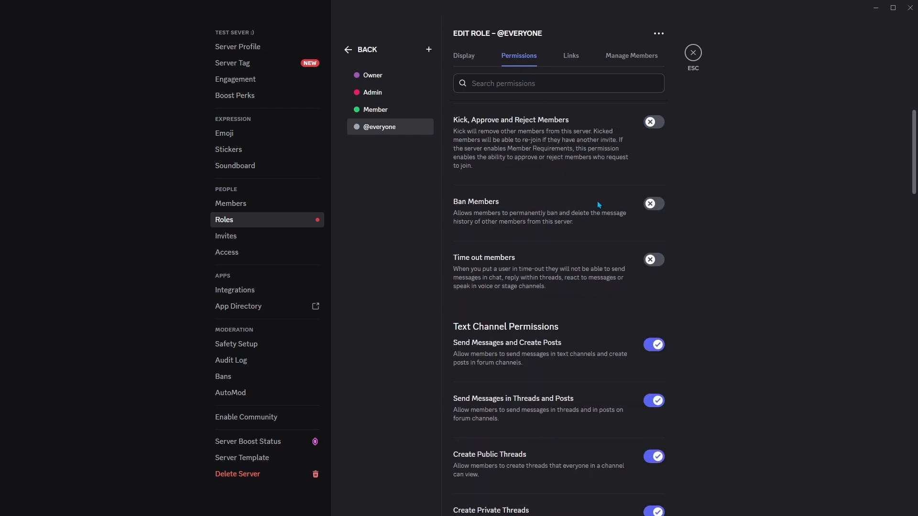
click(418, 110)
right_click(390, 128)
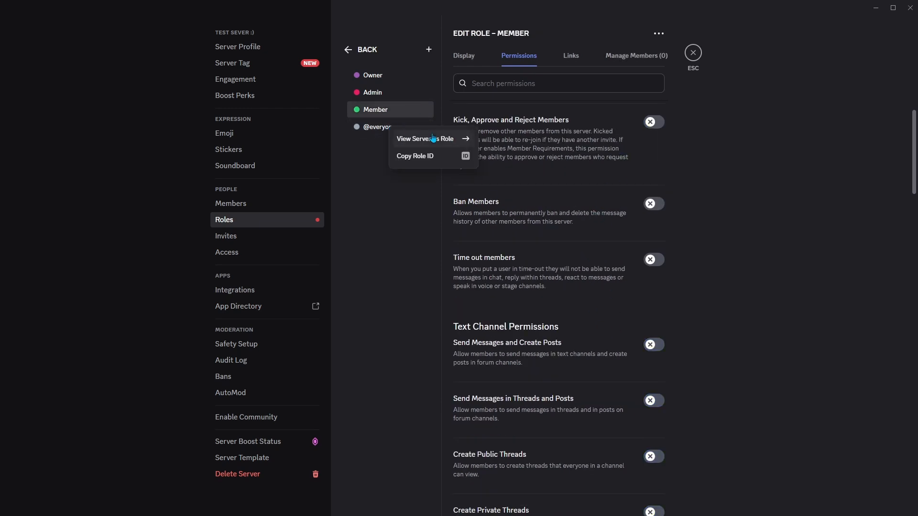
click(400, 110)
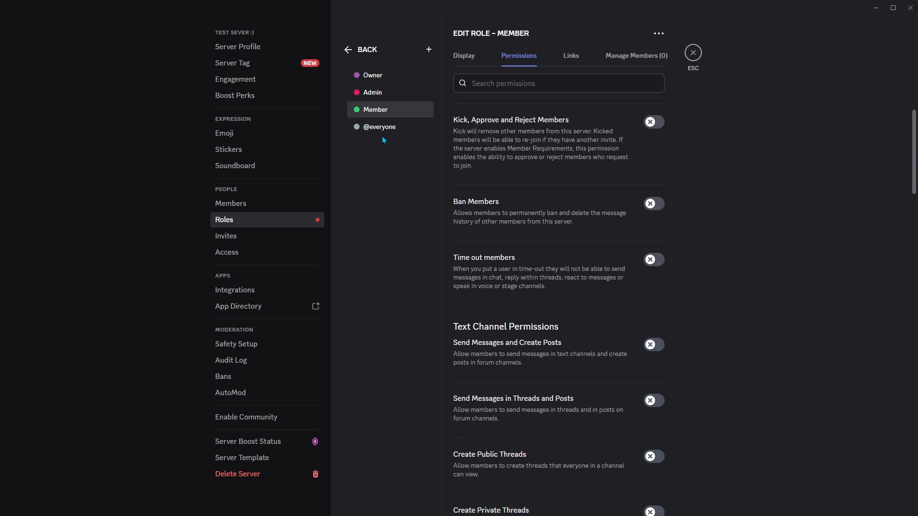
click(391, 77)
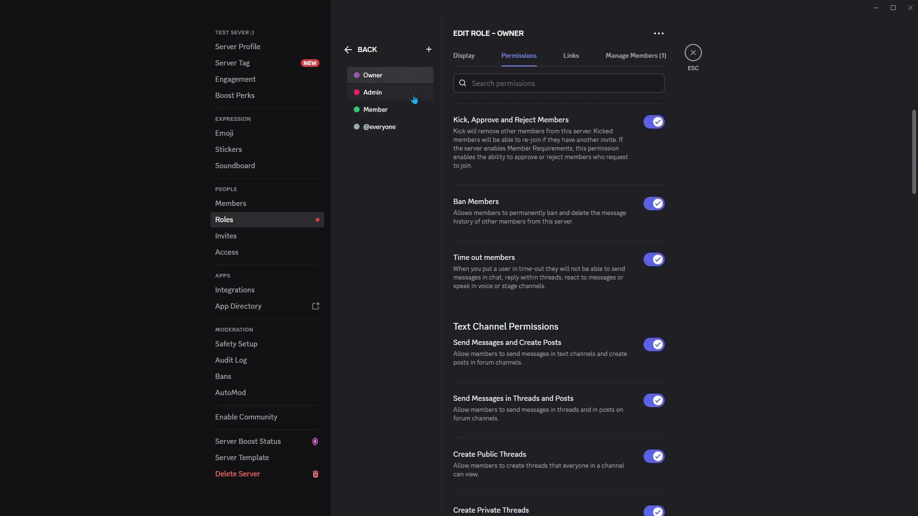
Preview the server as someone with the Member role
click(390, 109)
right_click(394, 110)
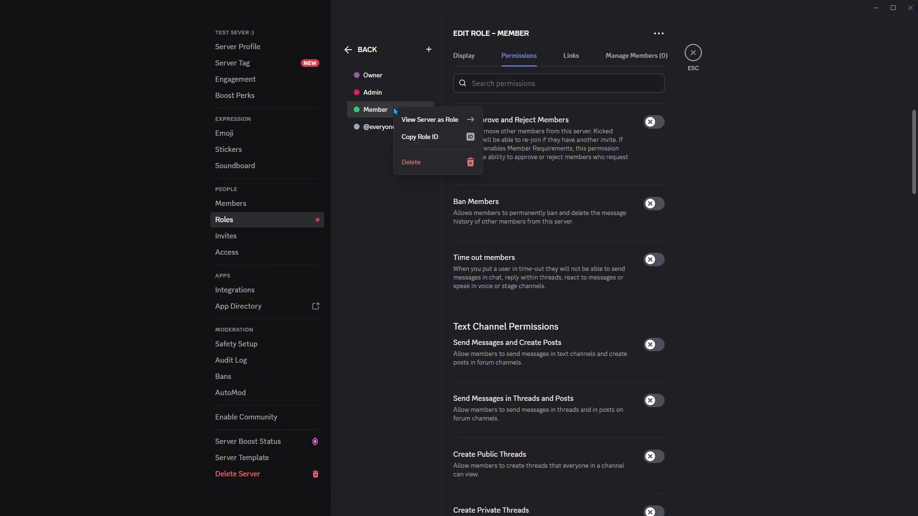
click(433, 119)
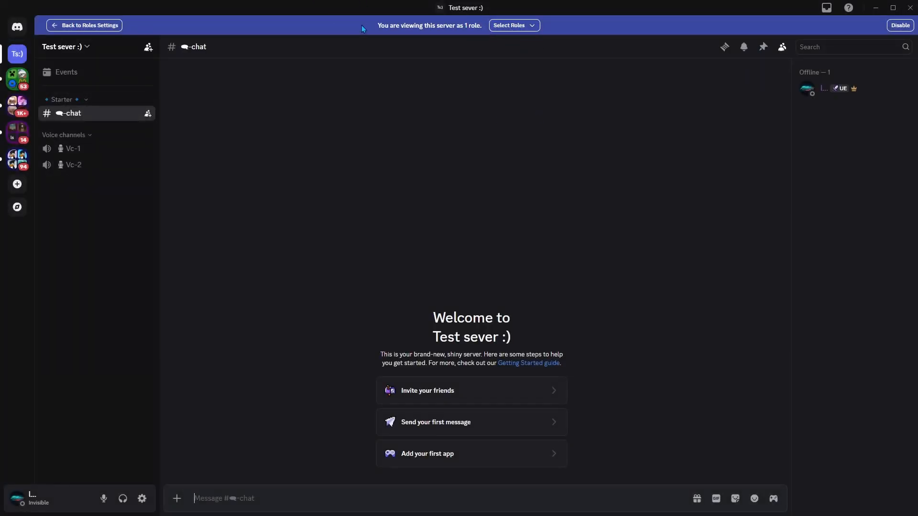
Preview the server with Owner and Member combined, and with only the Admin role selected
click(514, 29)
click(549, 75)
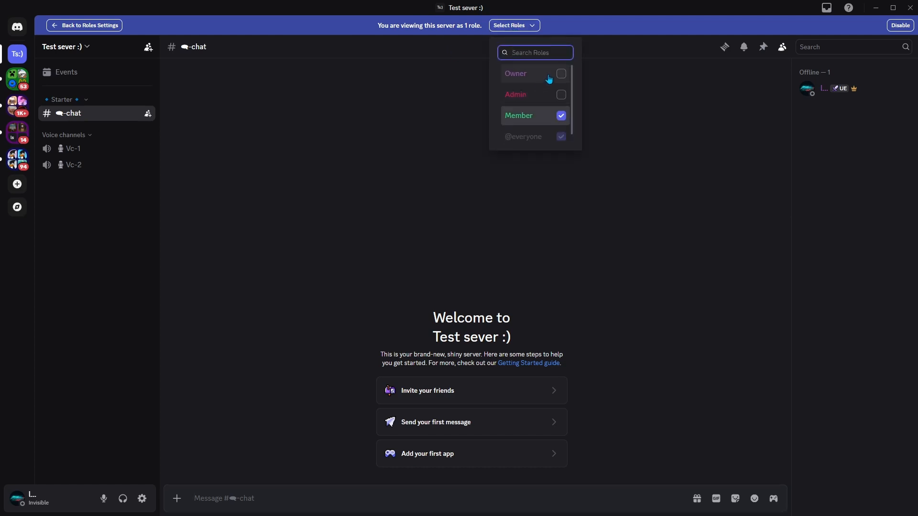
click(532, 27)
click(532, 27)
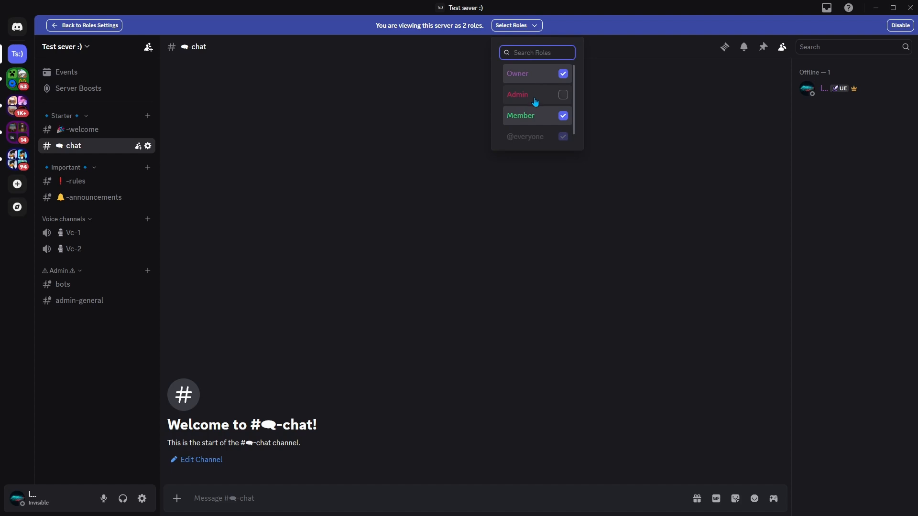
click(551, 98)
click(538, 118)
click(551, 75)
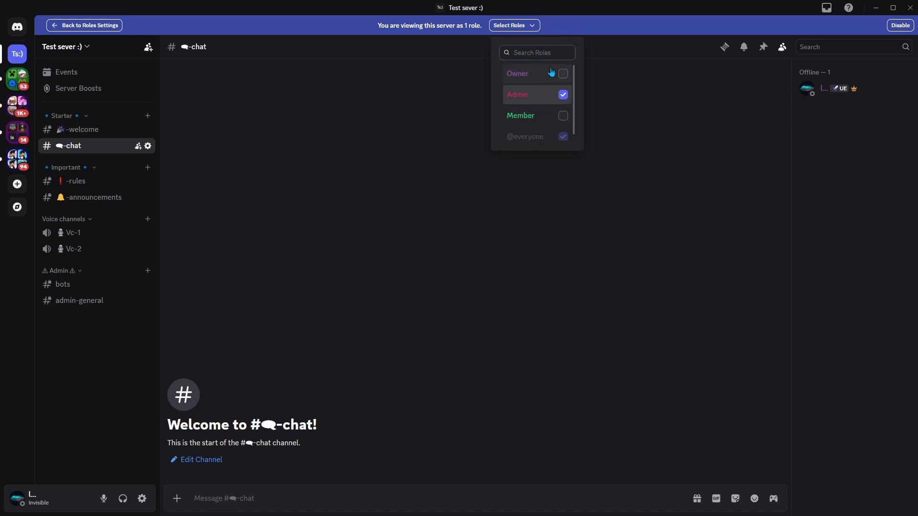
click(545, 113)
click(547, 94)
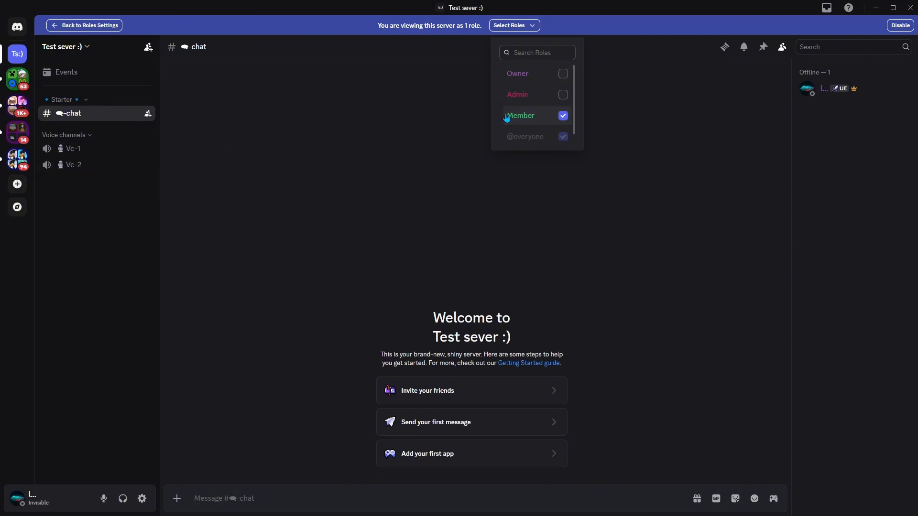
click(554, 116)
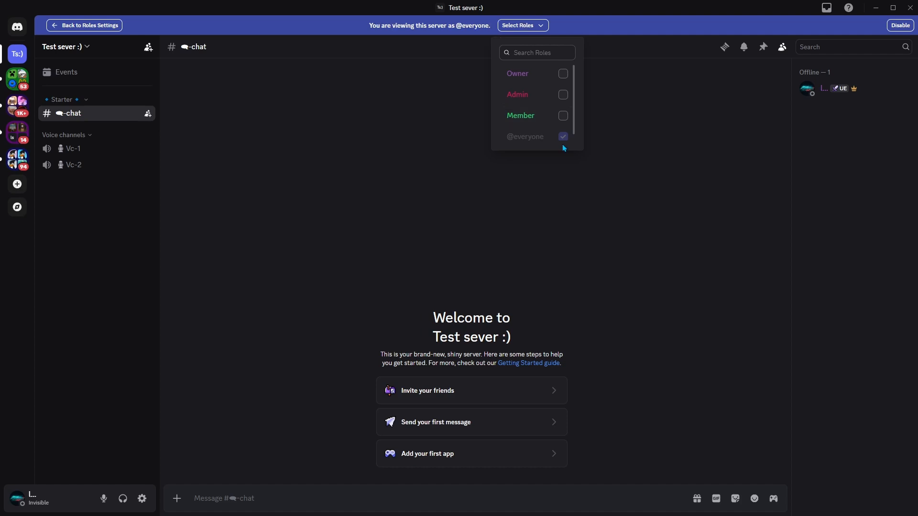
click(533, 97)
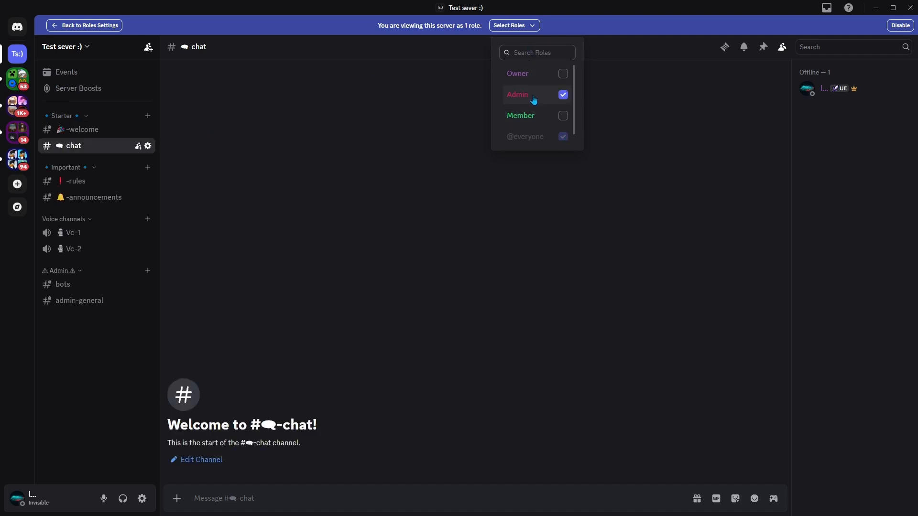
Check which roles have access to the rules channel while previewing as Admin, and exit the role preview
right_click(52, 142)
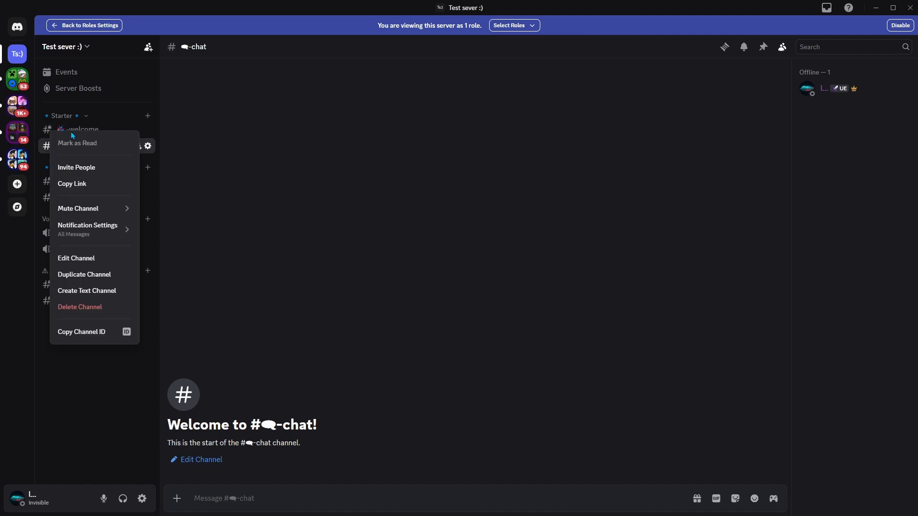
click(219, 164)
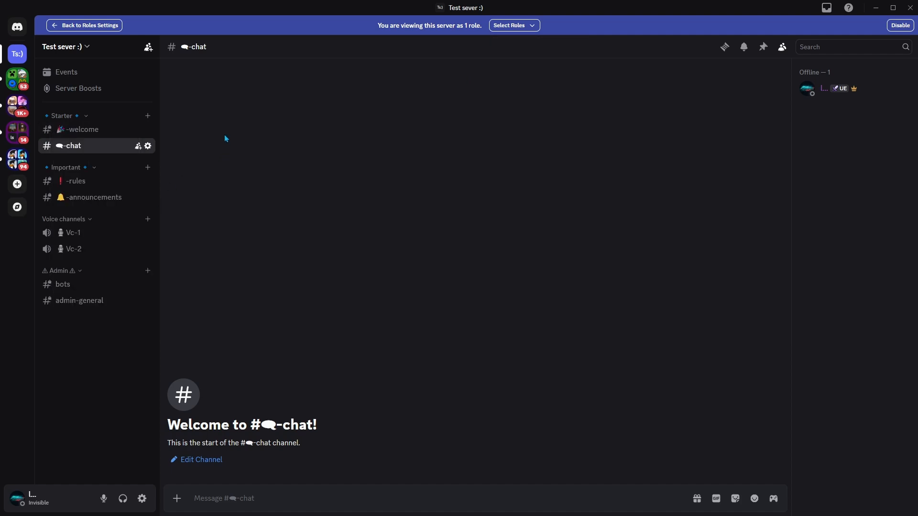
right_click(100, 184)
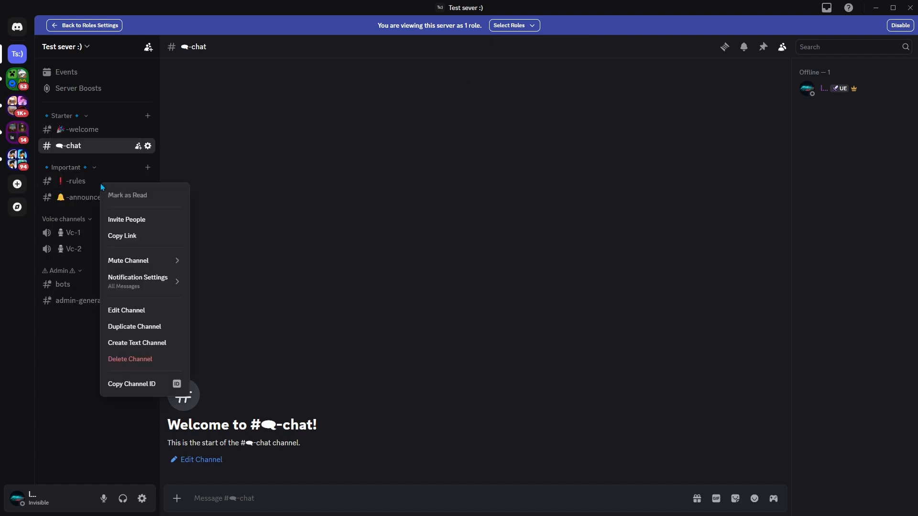
click(98, 188)
click(153, 185)
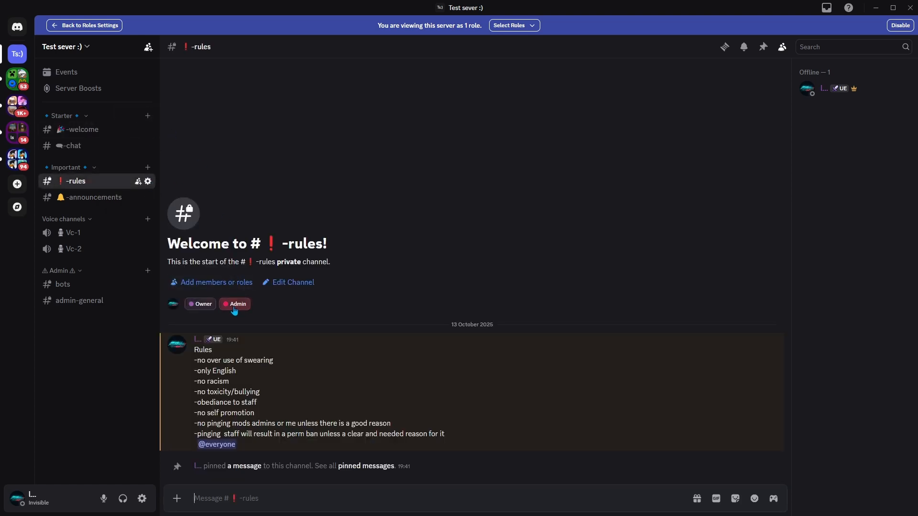
click(512, 25)
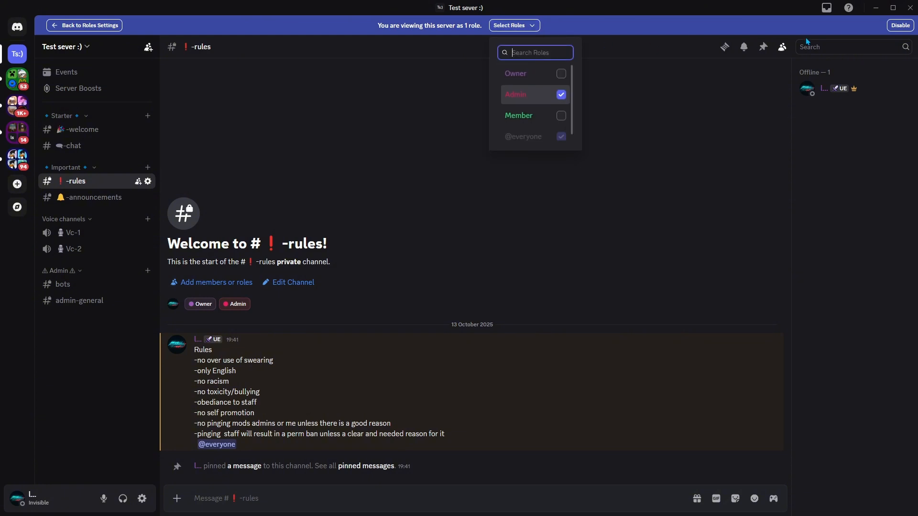
click(899, 25)
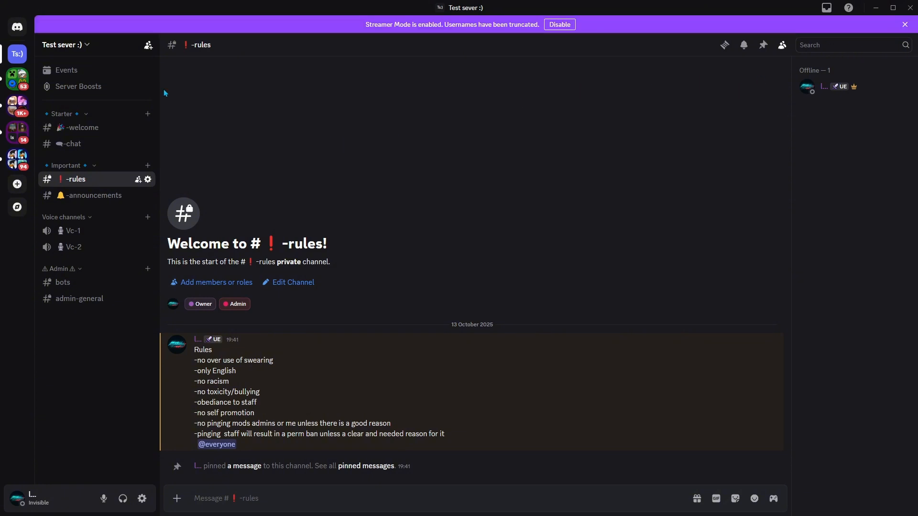
Look through the server's Roles and Soundboard settings, and leave the server settings
click(73, 46)
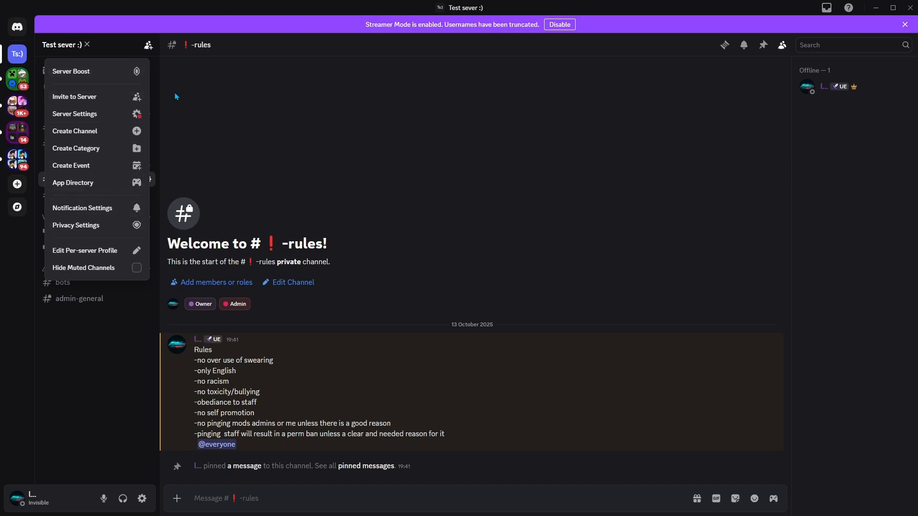
click(103, 117)
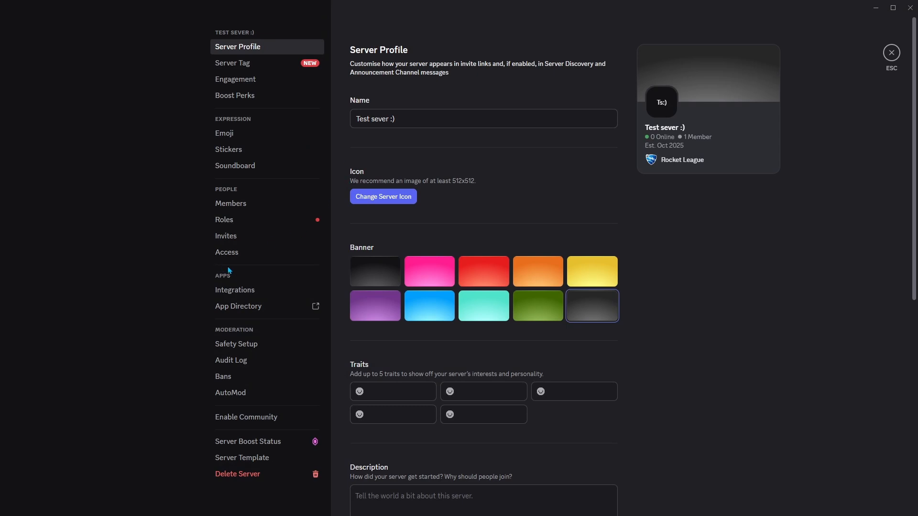
click(225, 219)
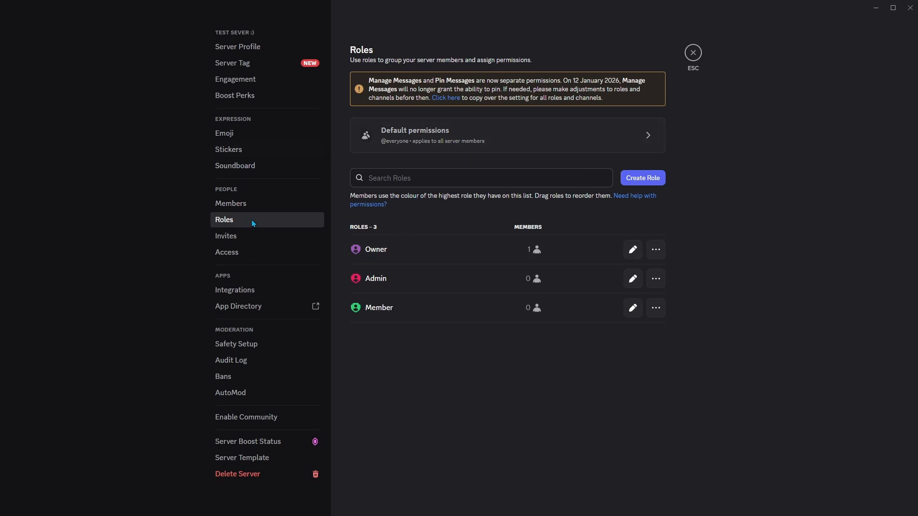
click(270, 172)
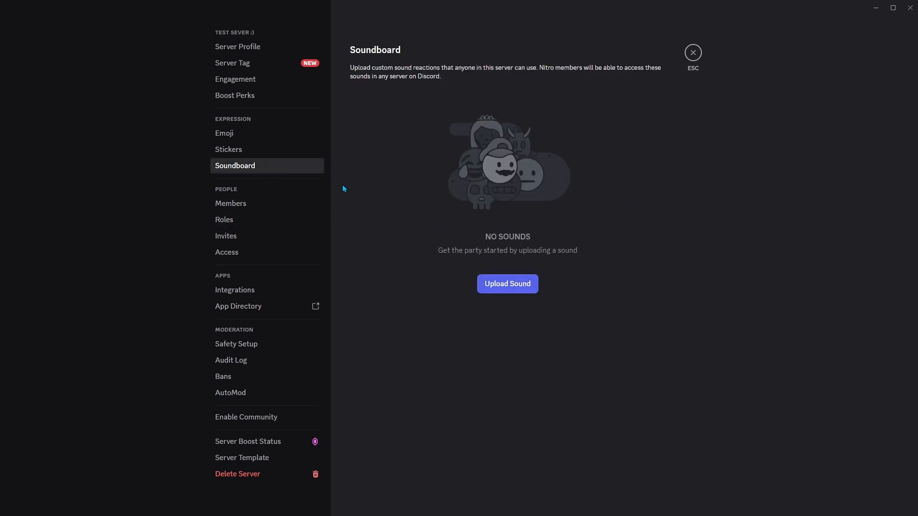
click(693, 53)
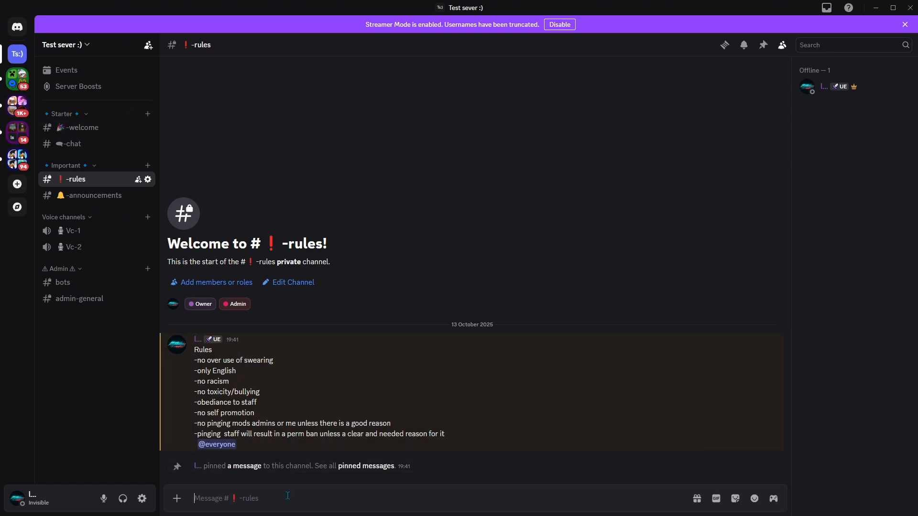
text(MEE6)
key(ctrl+a)
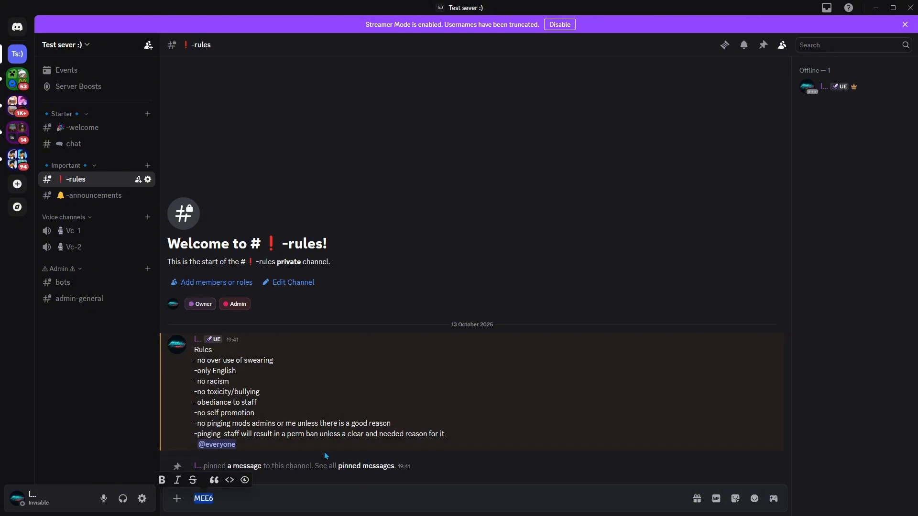
key(BackSpace)
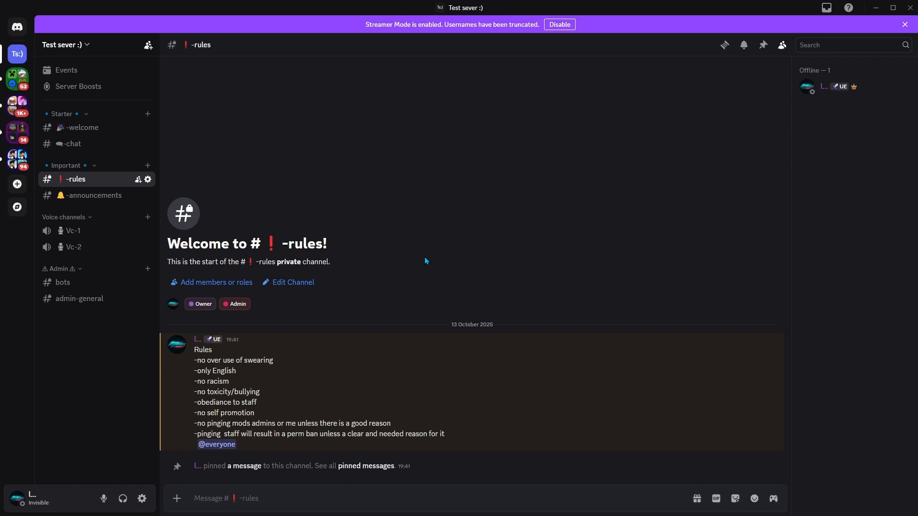
Create a public text channel named "tickets" with the red ticket emoji and place it below announcements in the Important category
right_click(73, 210)
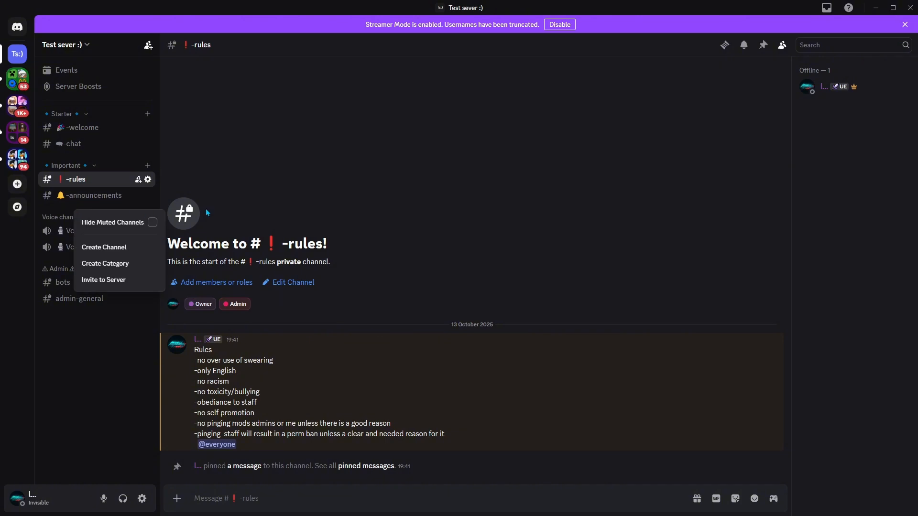
click(133, 249)
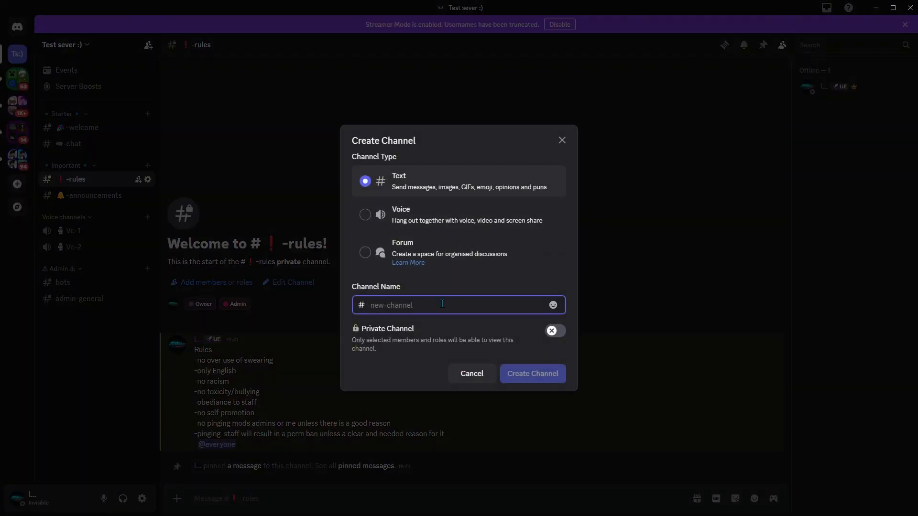
text(tickets)
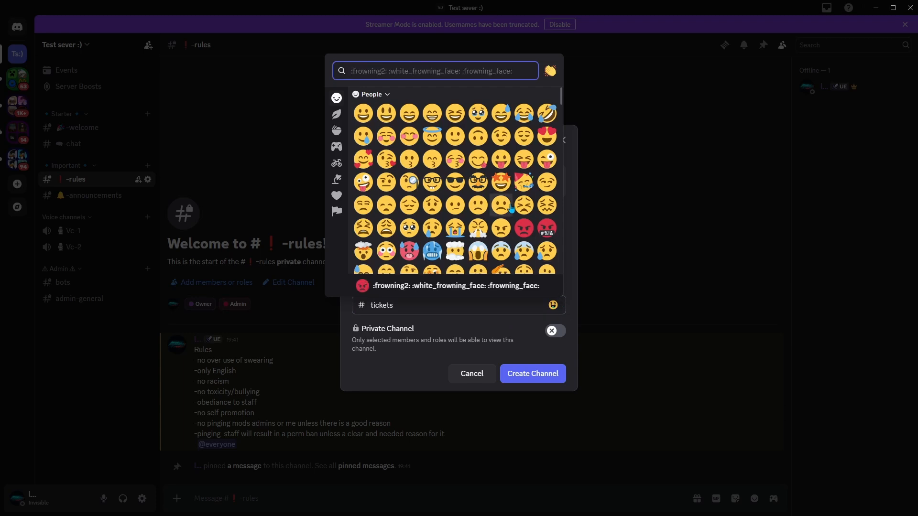
text(tick)
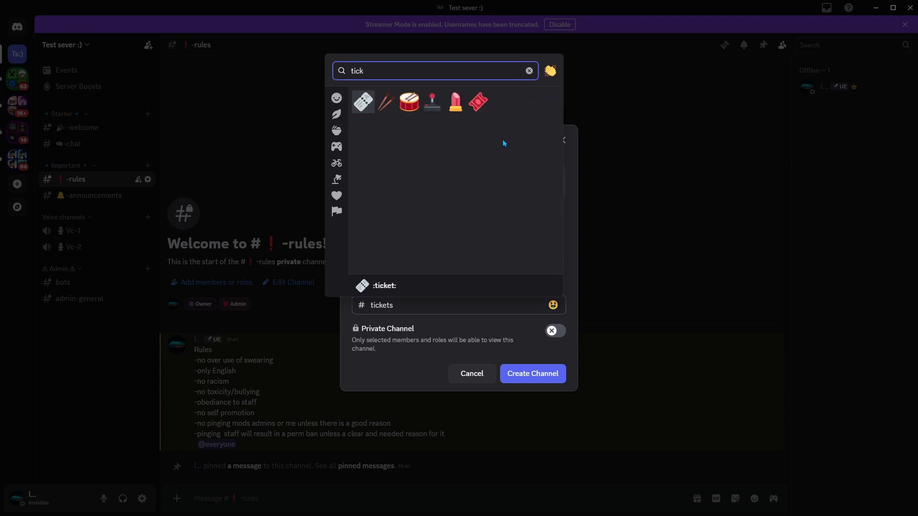
click(481, 103)
click(520, 372)
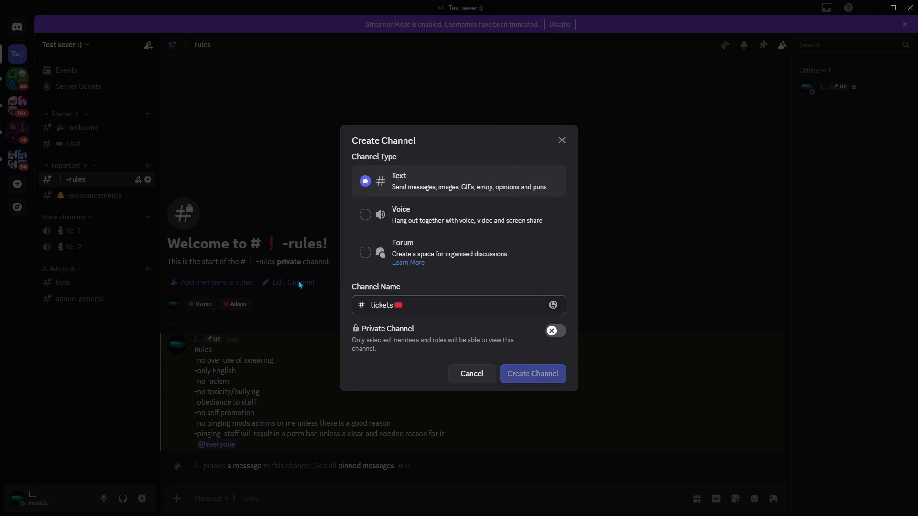
drag(87, 117, 98, 223)
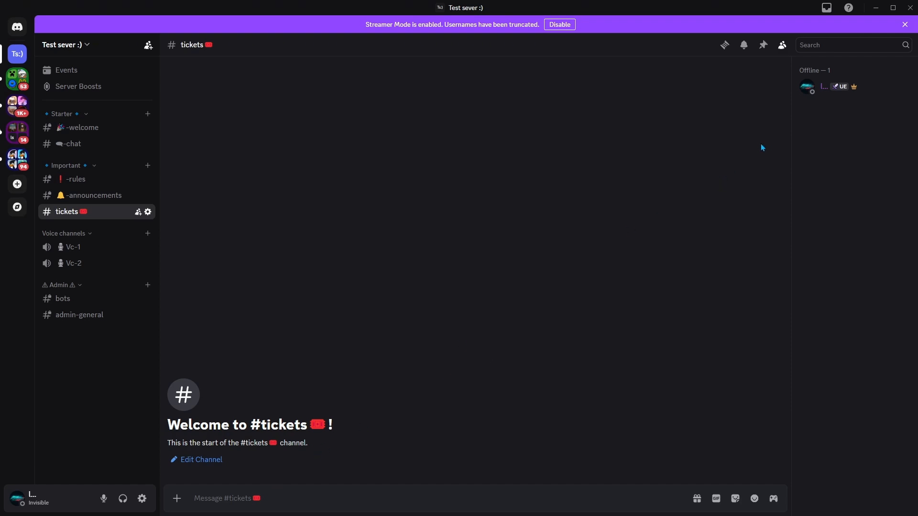
Hide the member list and look through the welcome, rules, announcements and tickets channels
click(782, 46)
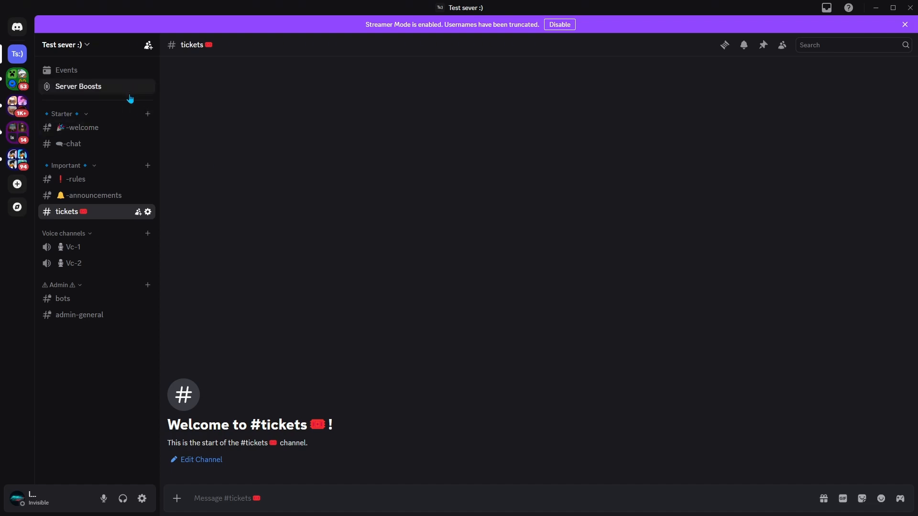
click(111, 132)
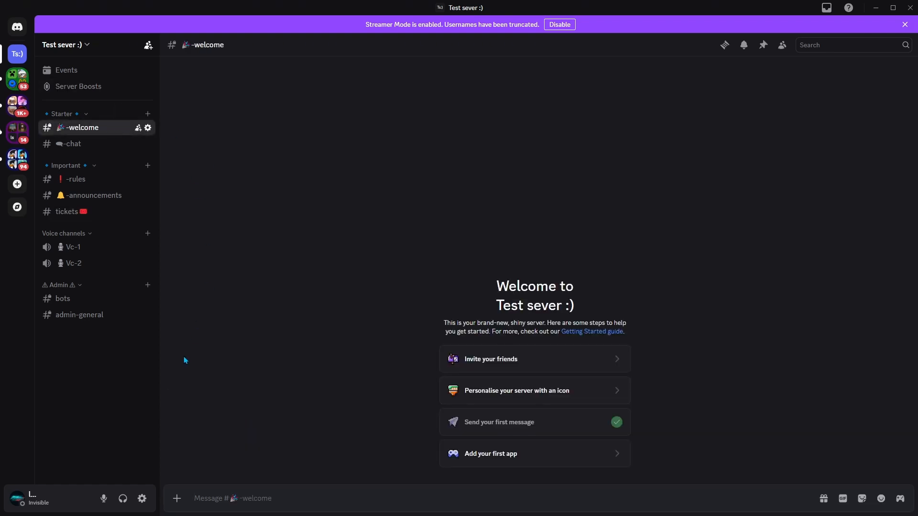
click(106, 180)
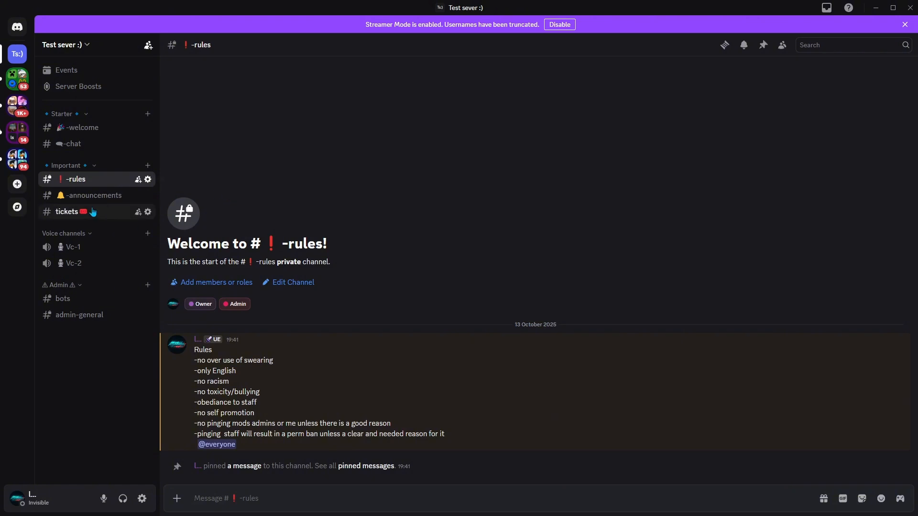
click(91, 196)
click(101, 212)
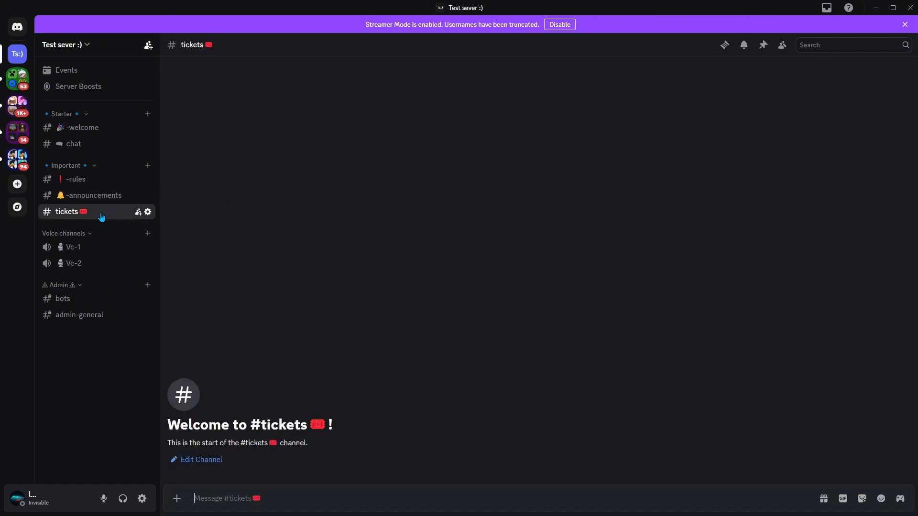
Join the Vc-1 voice channel and disconnect from it
click(104, 249)
click(104, 266)
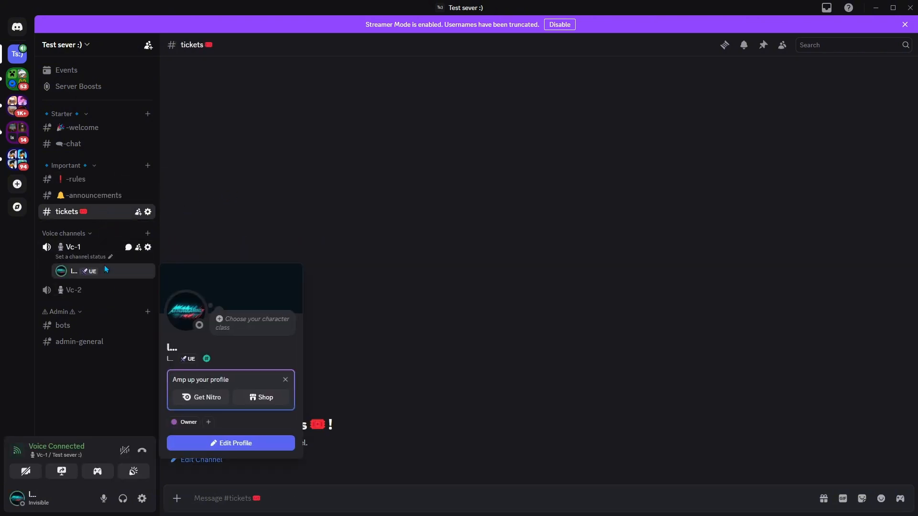
click(151, 455)
click(142, 450)
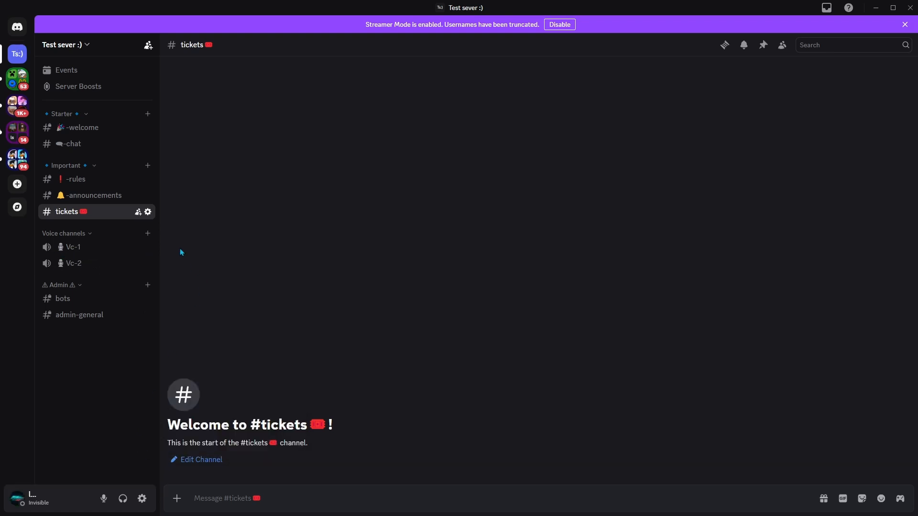
Review the welcome, chat and rules channels
click(104, 127)
click(107, 144)
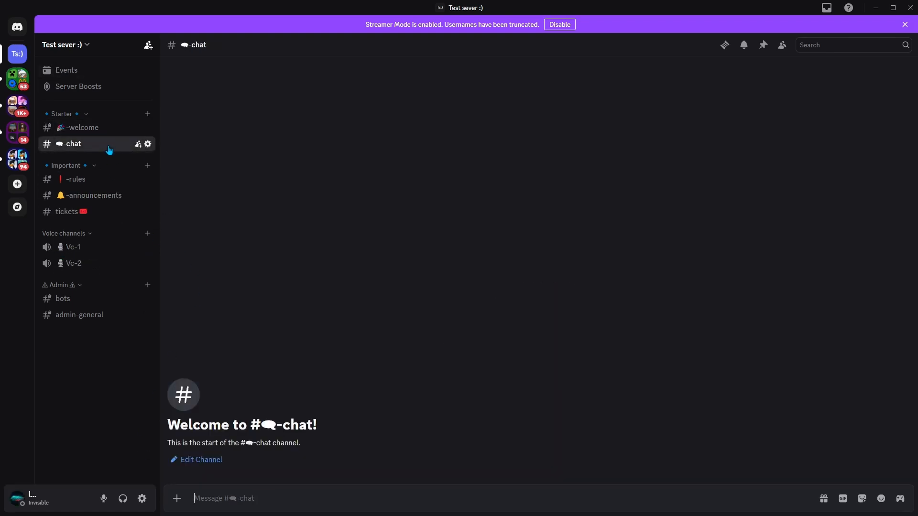
click(93, 179)
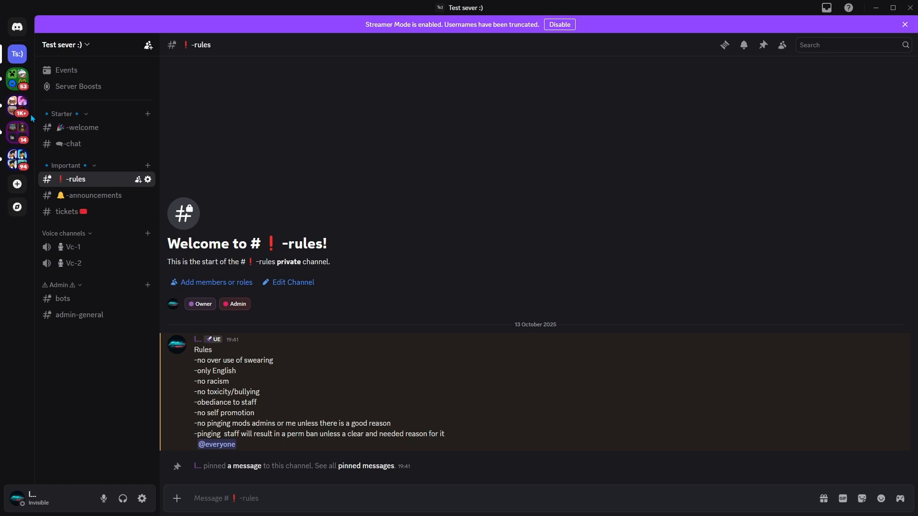
Copy the full new-member message from the welcome channel of the other server that has a Visitors Only category
click(17, 130)
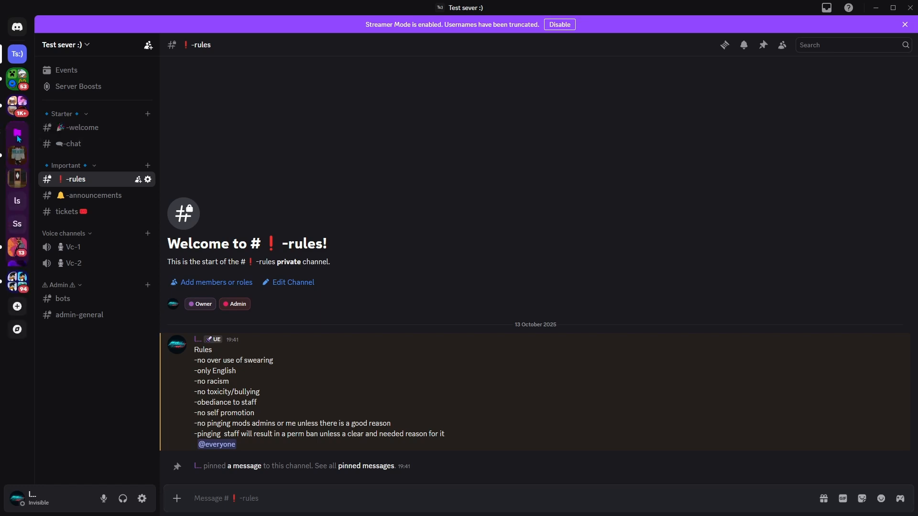
click(17, 178)
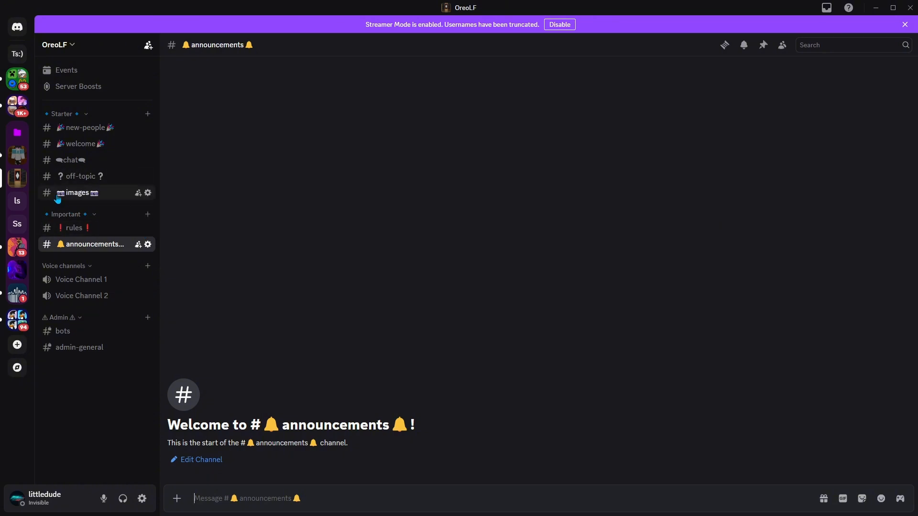
click(17, 155)
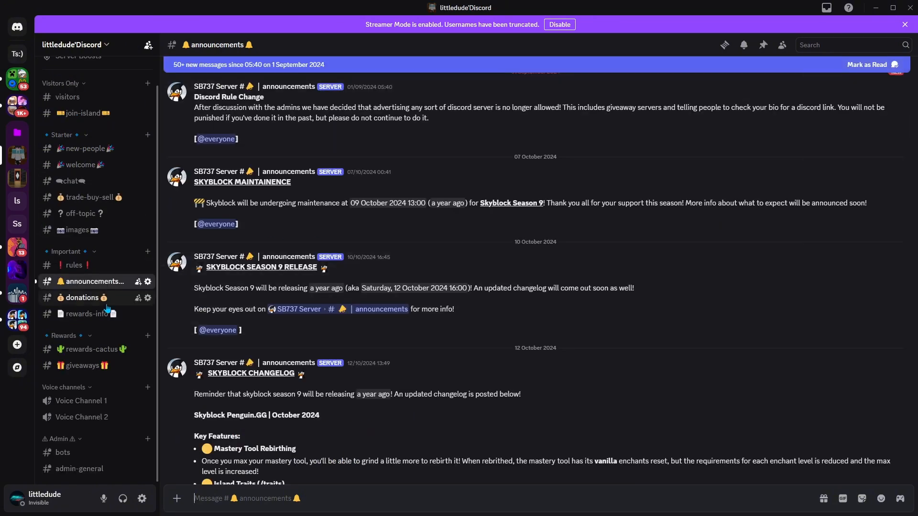
scroll(76, 200, up, 1)
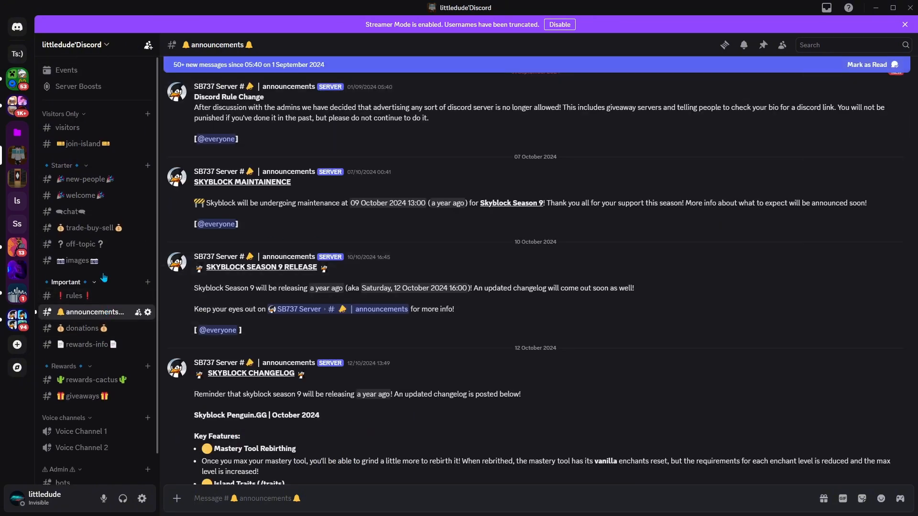
click(117, 182)
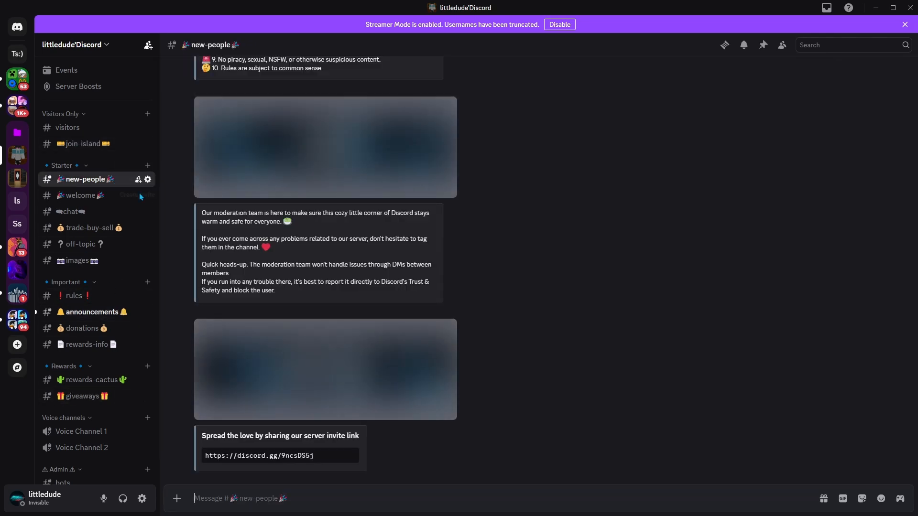
click(114, 197)
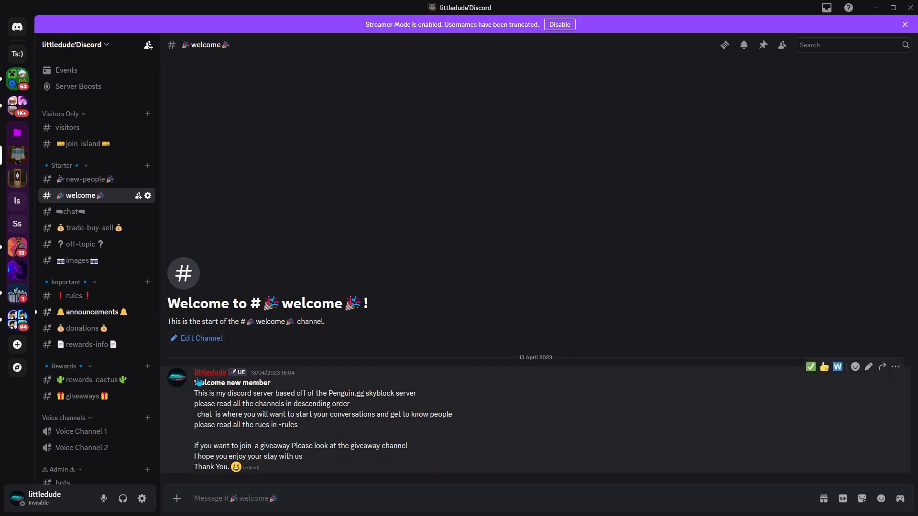
drag(196, 382, 528, 469)
key(ctrl+c)
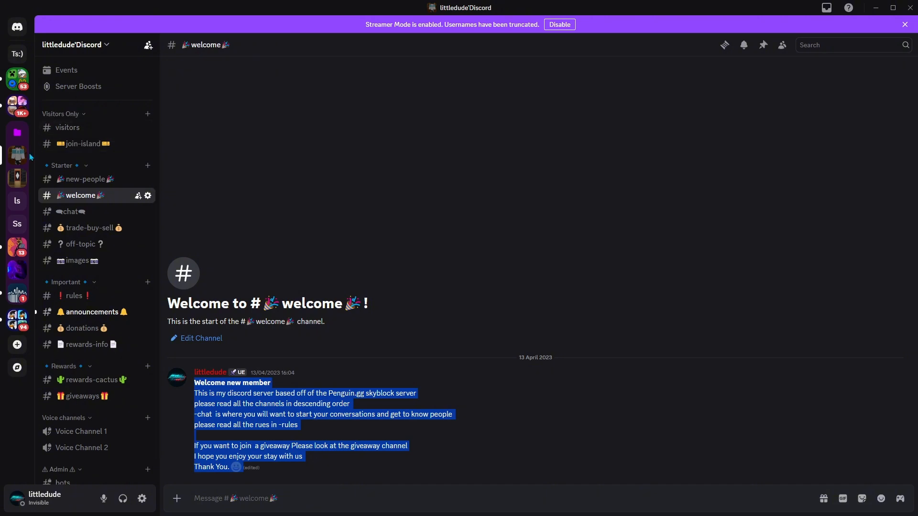
Post the copied welcome message in the welcome channel of "Test sever :)"
click(17, 53)
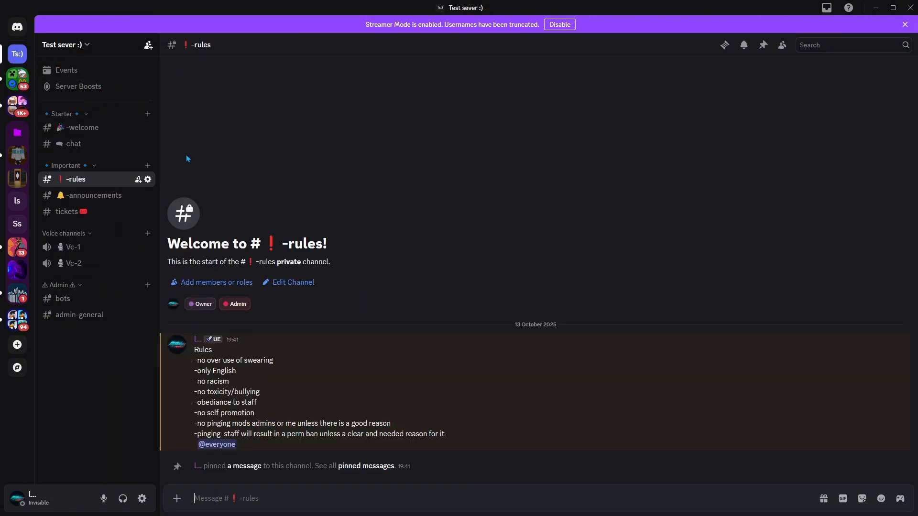
click(102, 127)
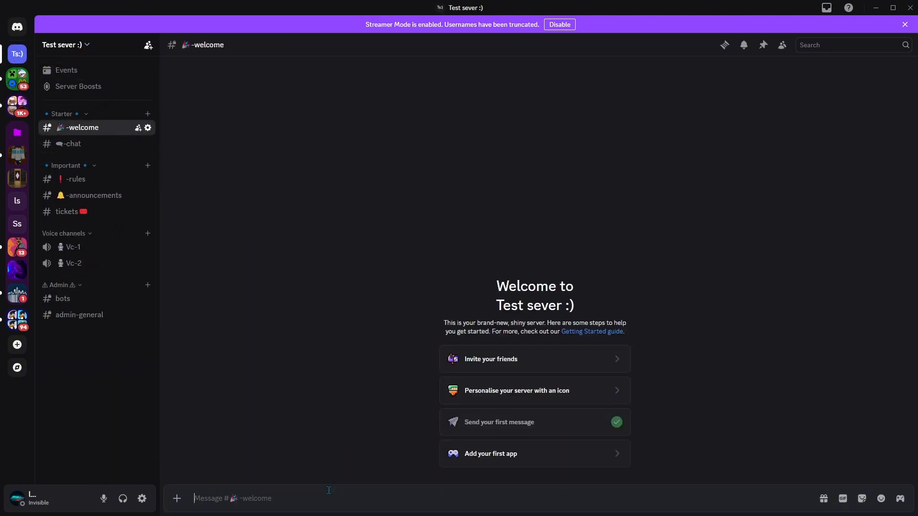
key(ctrl+v)
key(Return)
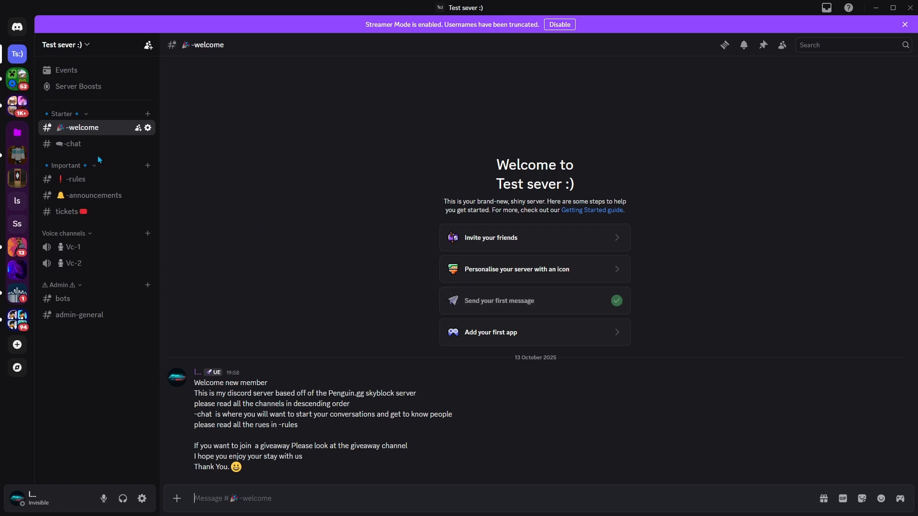
Pin the new-member message in the welcome channel
right_click(98, 128)
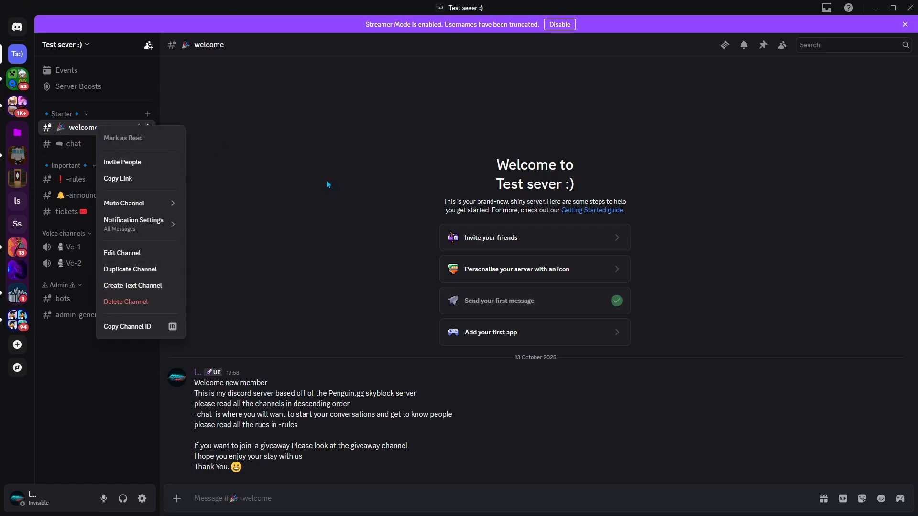
click(335, 333)
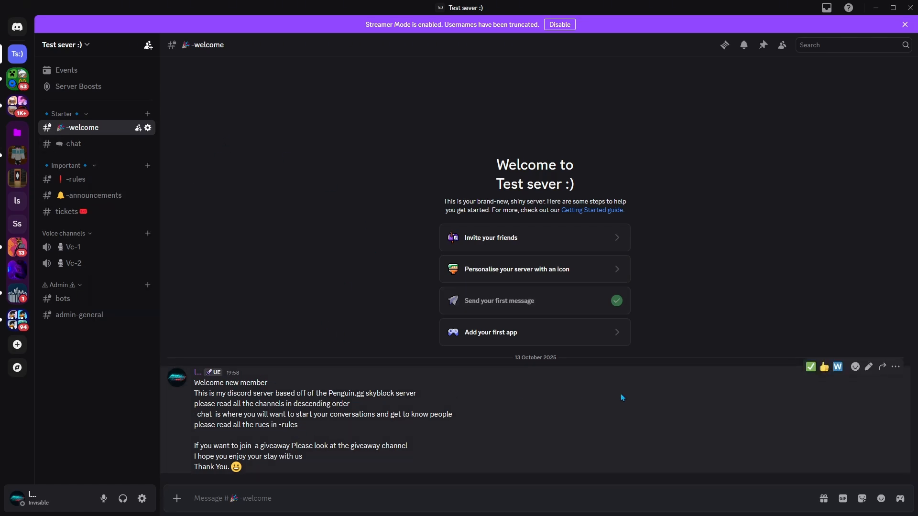
click(896, 367)
mouse_move(842, 394)
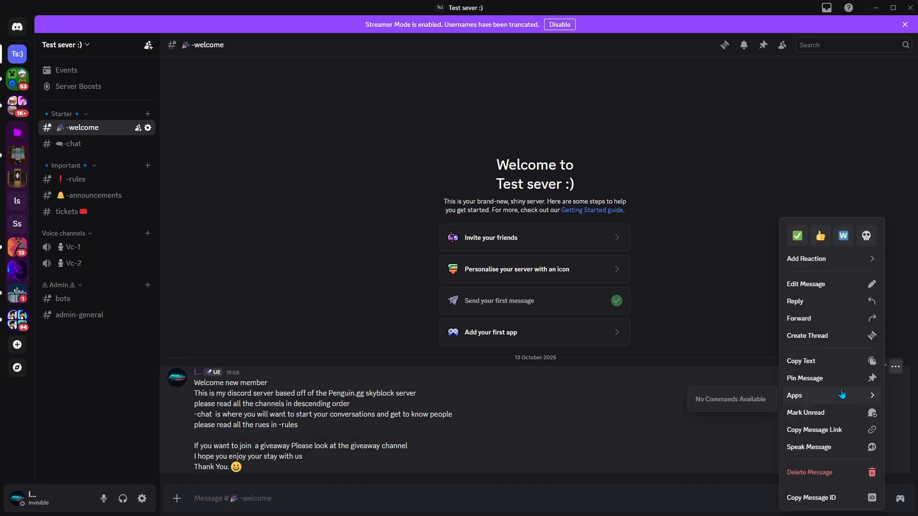
click(848, 379)
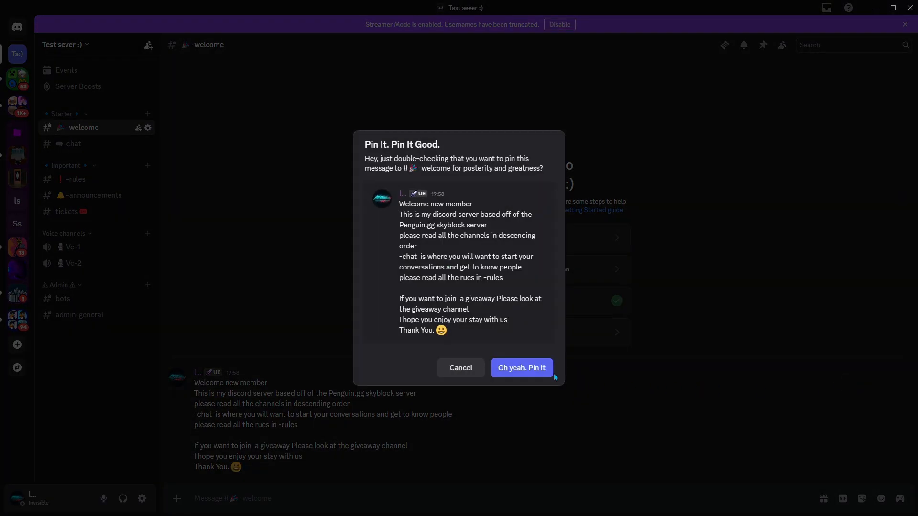
click(523, 368)
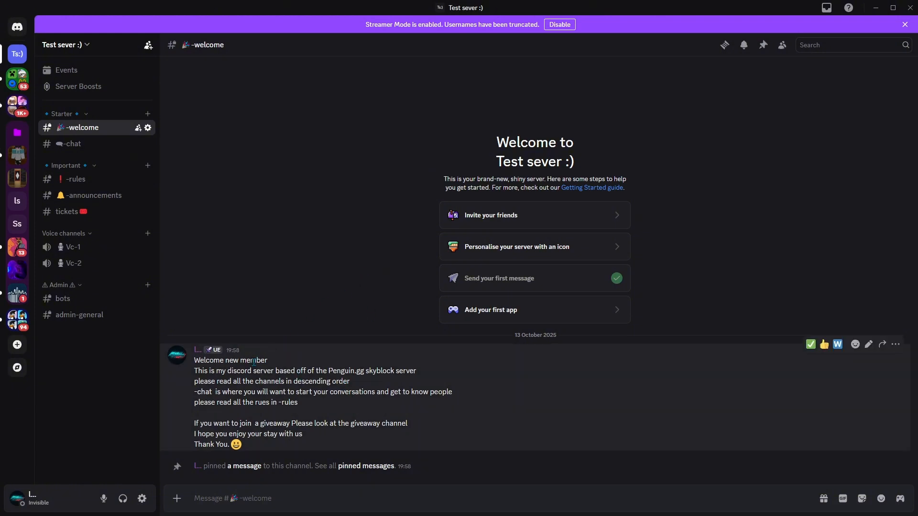
drag(194, 361, 457, 427)
click(557, 383)
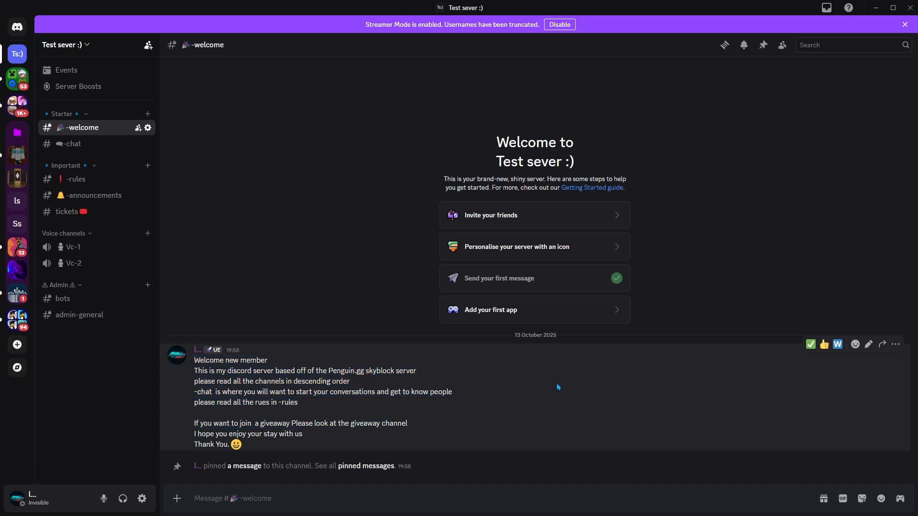